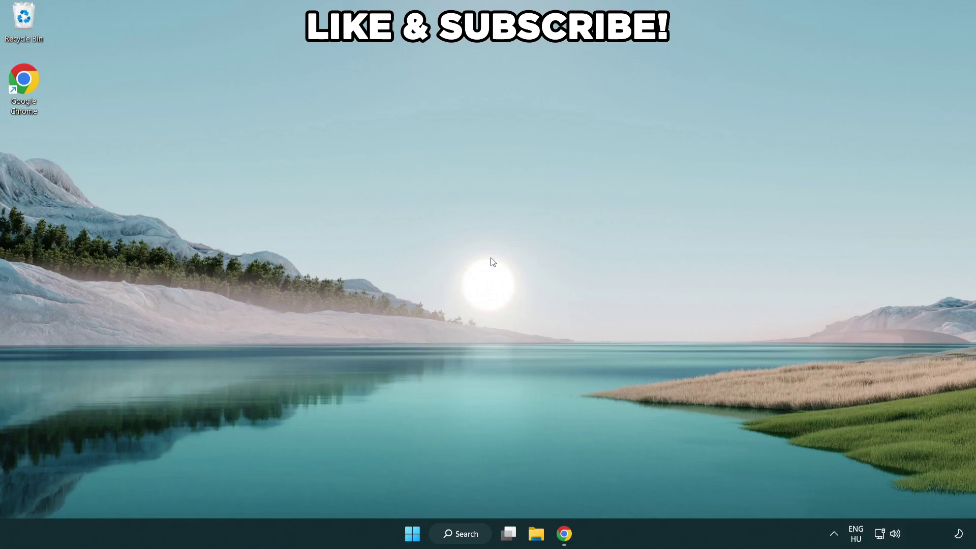
Search Windows for 'edit power plan' to find the Control Panel power plan editor
click(472, 533)
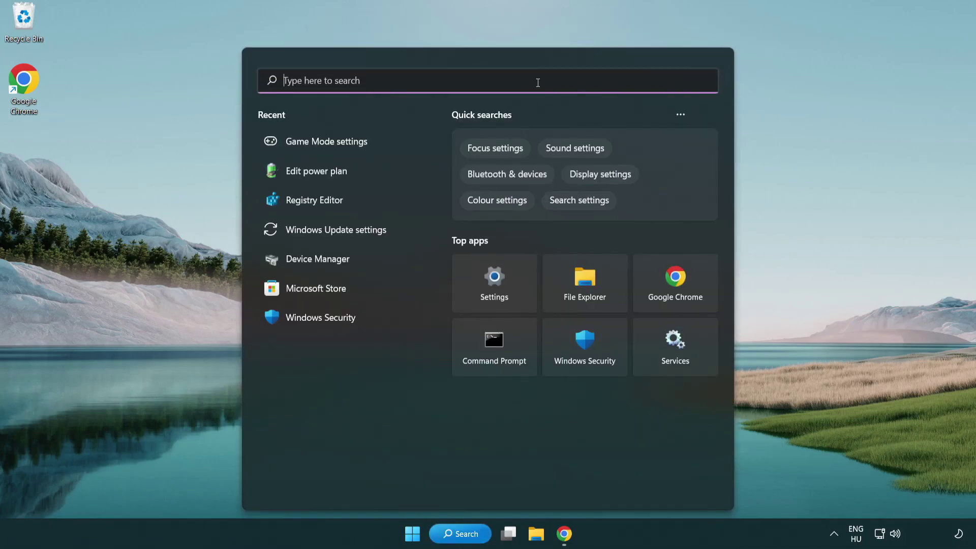
text(edit power )
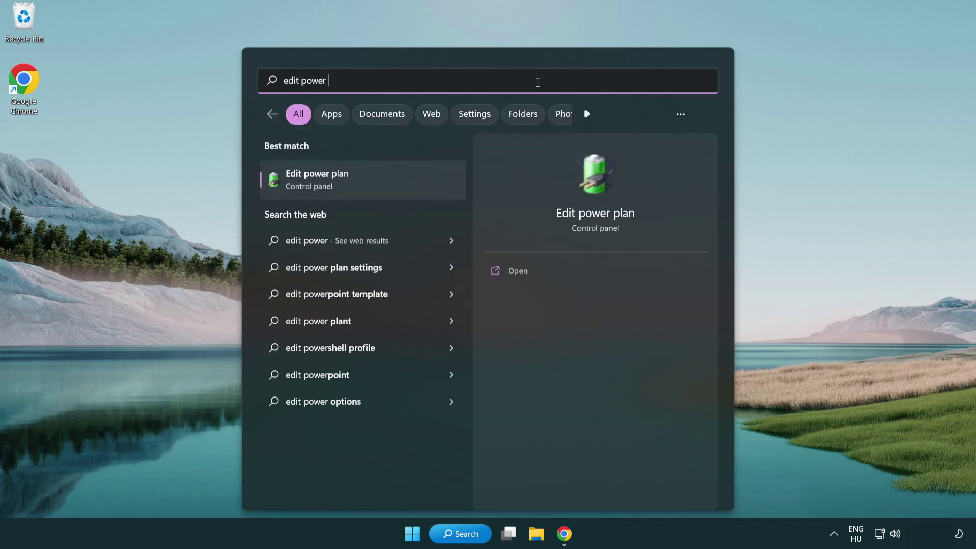
text(plan)
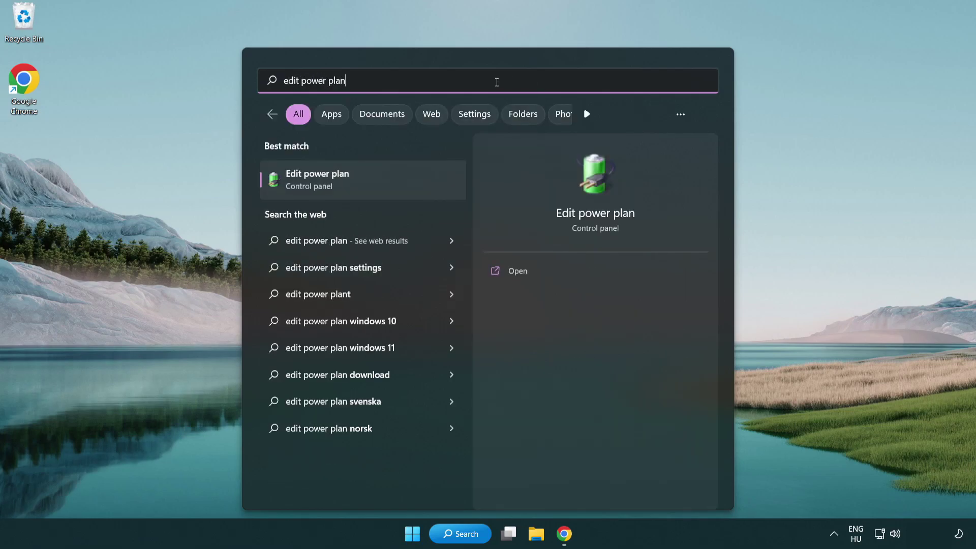
Switch the active power plan from Balanced to High performance, then close Control Panel
click(366, 181)
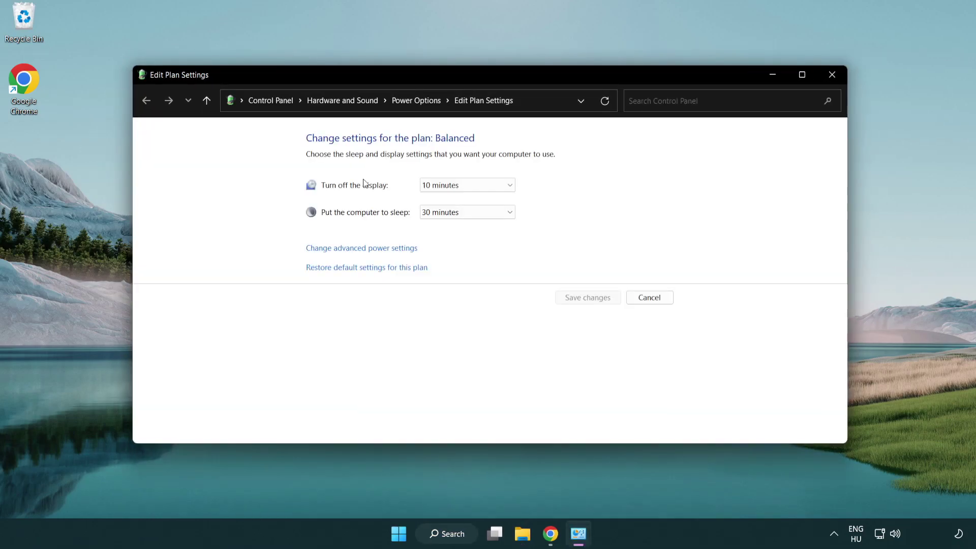
click(426, 112)
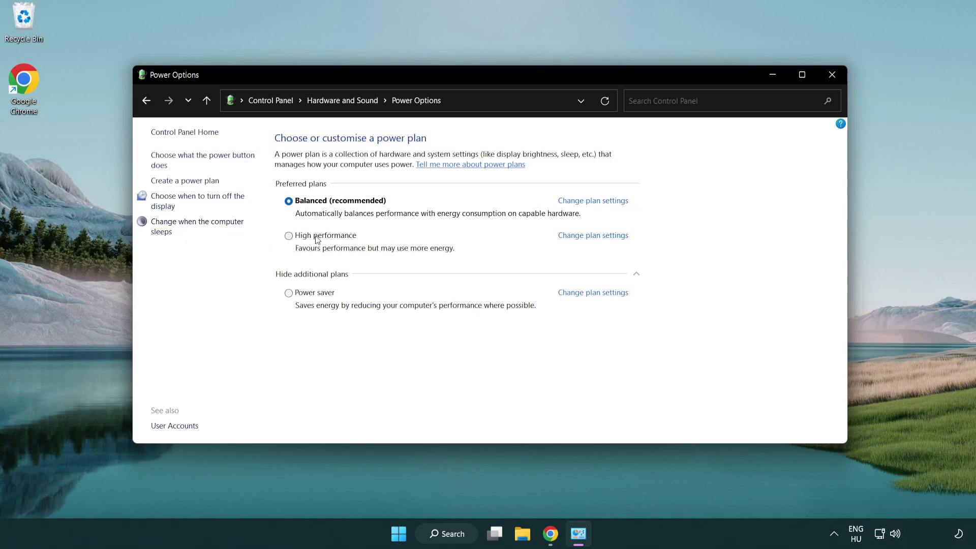
click(288, 237)
click(830, 78)
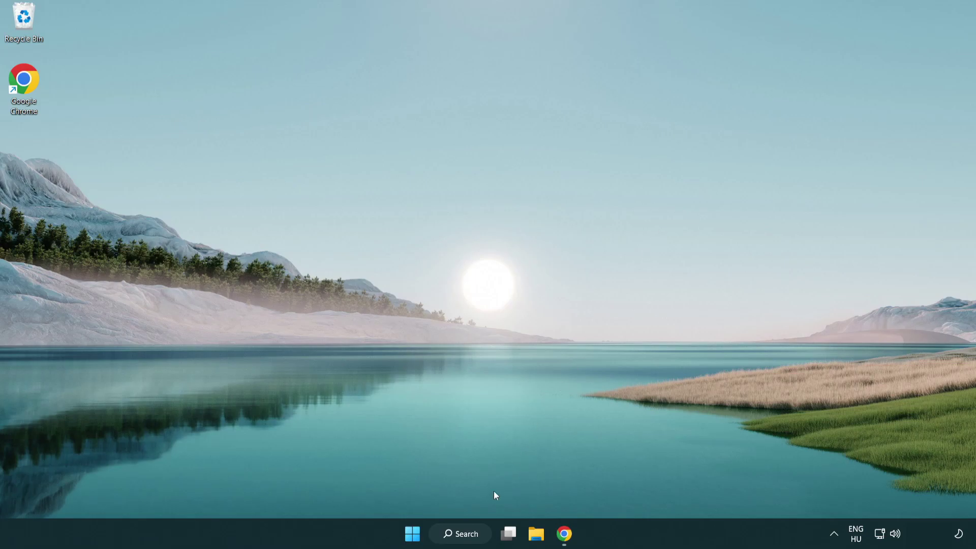
Open Device Manager from Windows Search and center its window on screen
click(472, 533)
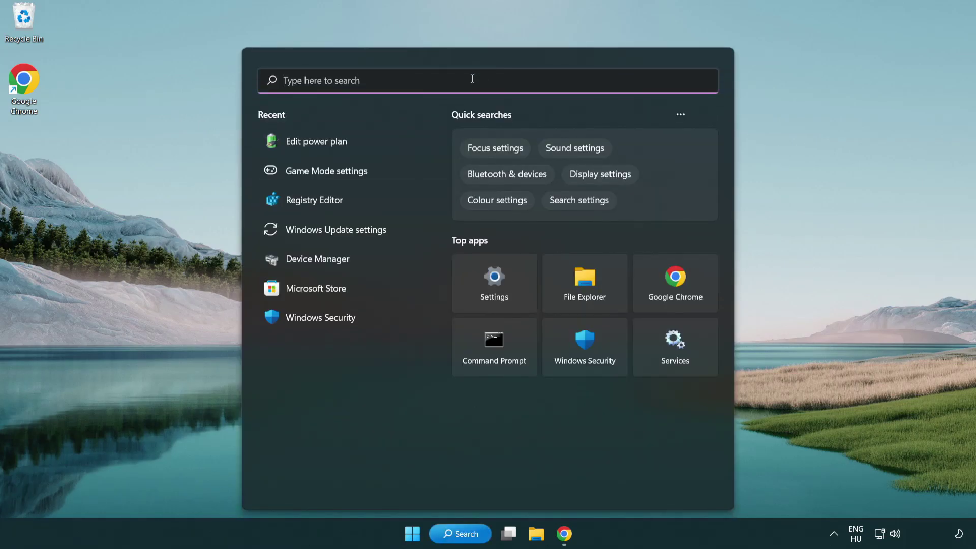
text(device manager)
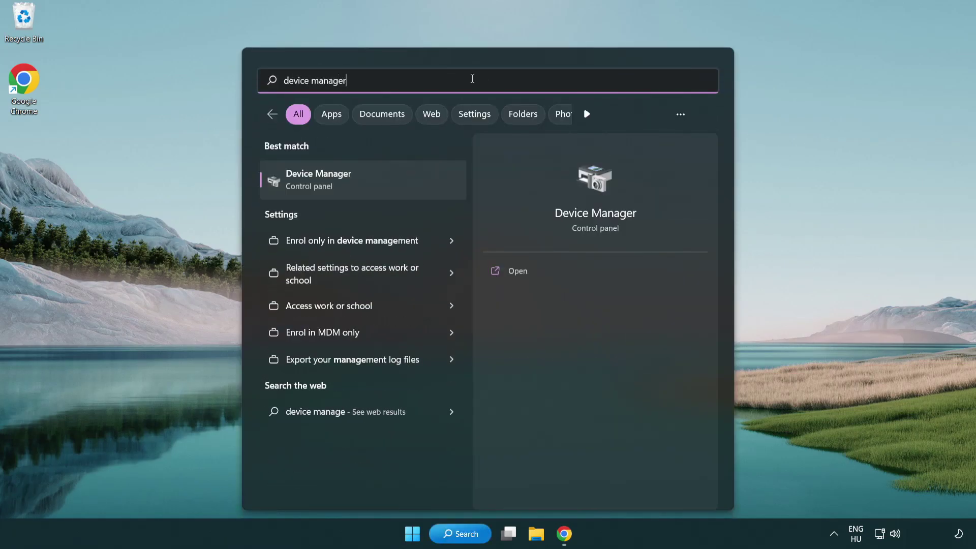
click(373, 182)
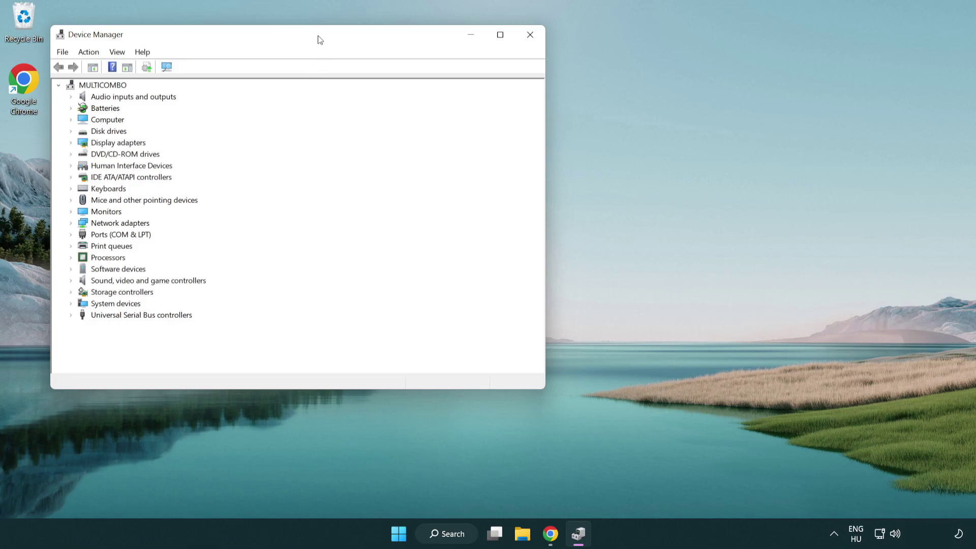
drag(319, 39, 501, 92)
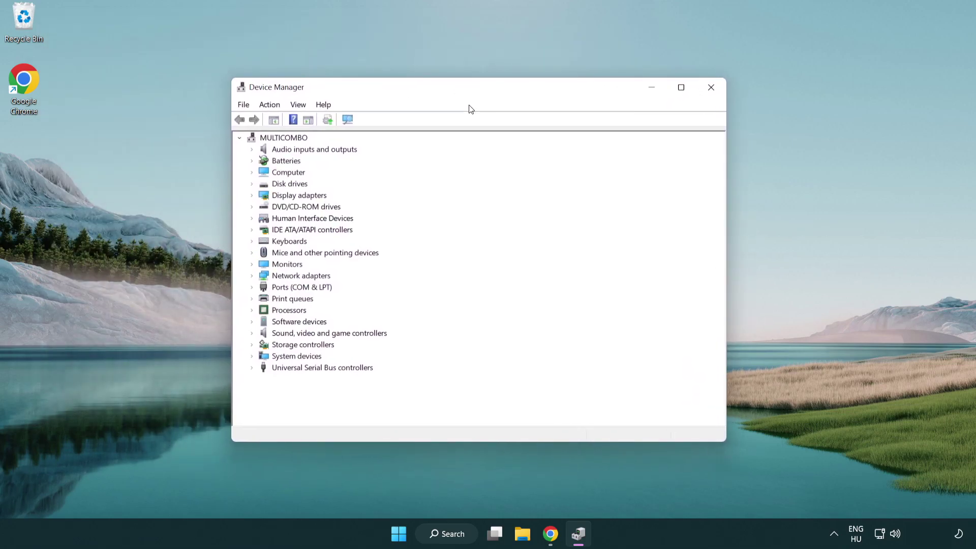
Start Update driver for the VMware SVGA 3D adapter under Display adapters
click(263, 194)
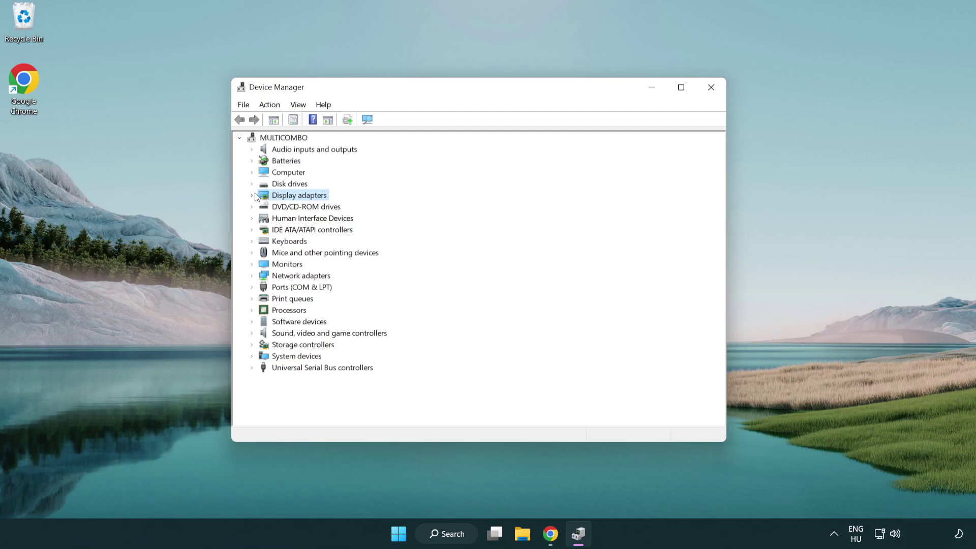
click(253, 196)
click(283, 207)
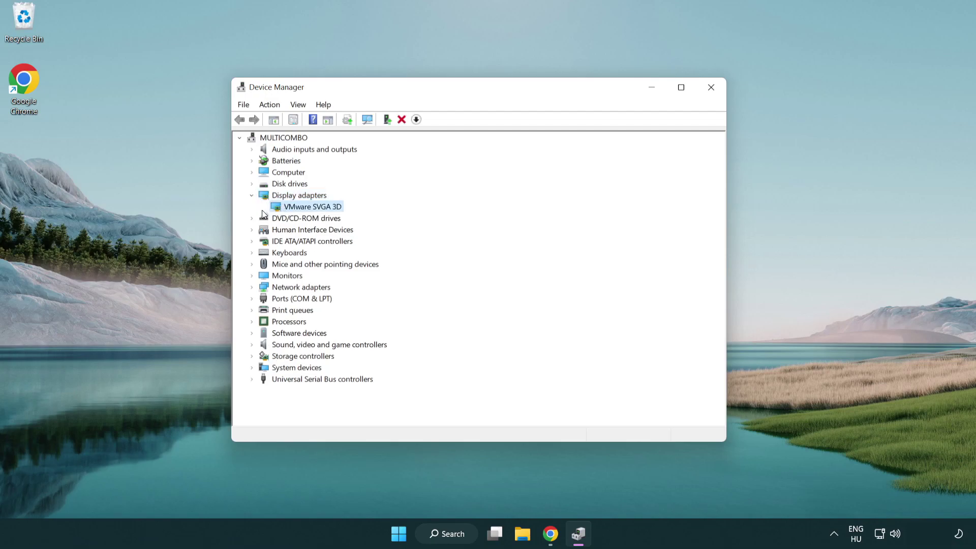
right_click(307, 211)
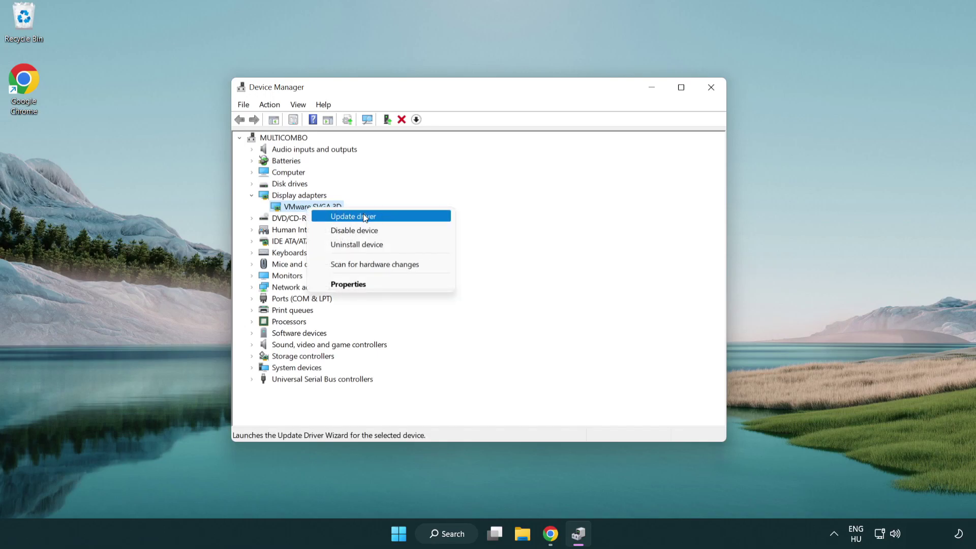
click(389, 218)
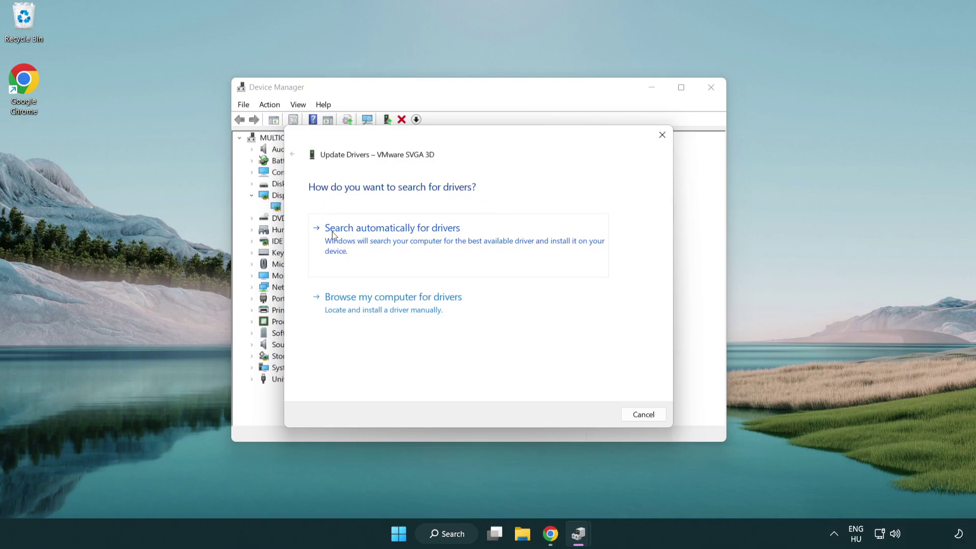
Search automatically for a VMware SVGA 3D driver, dismiss the already-best result, and close Device Manager
click(400, 239)
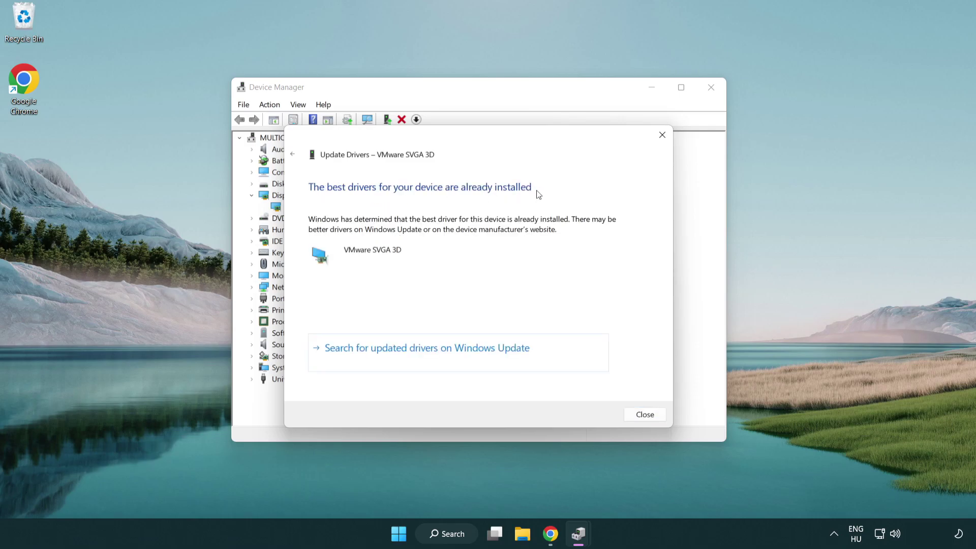
click(641, 415)
click(710, 89)
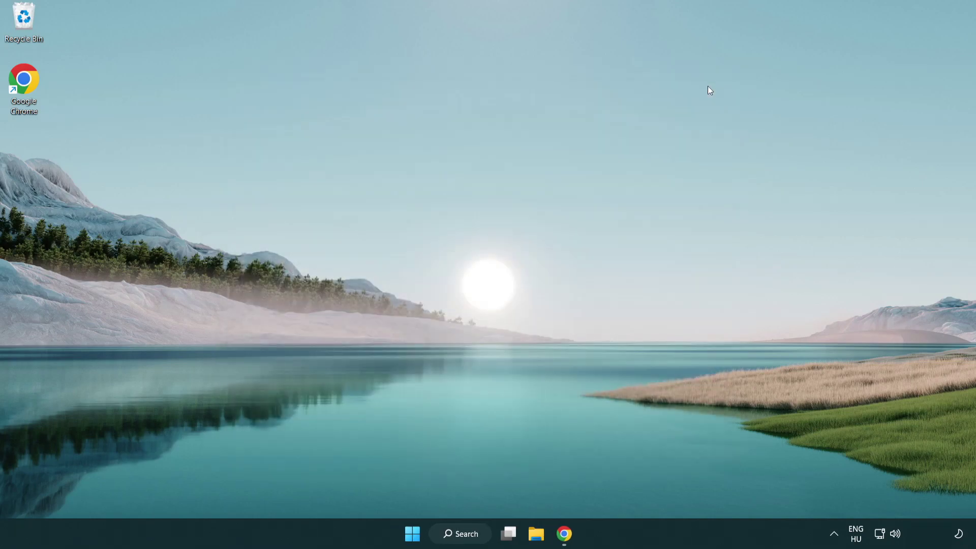
Search for 'game mode' and open the Game Mode settings page under Gaming
click(466, 537)
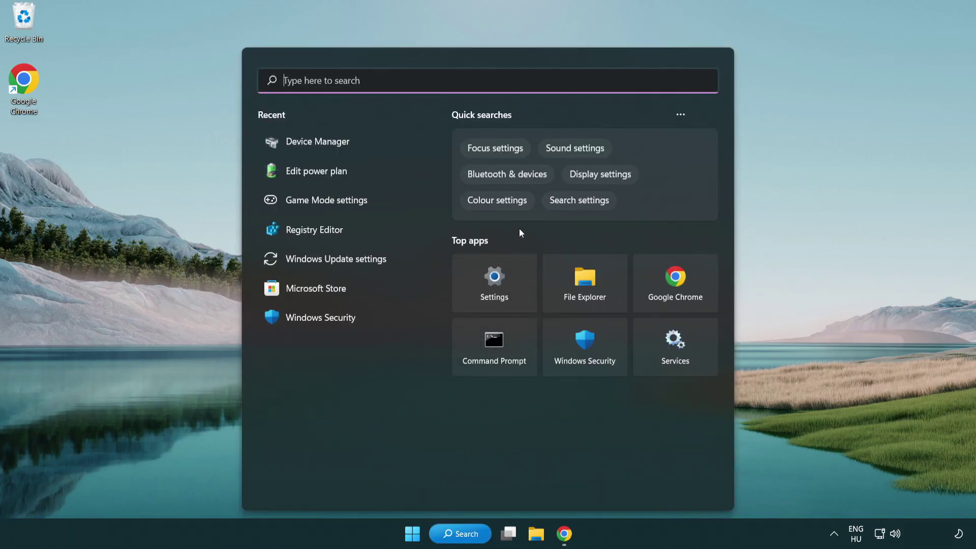
text(gam)
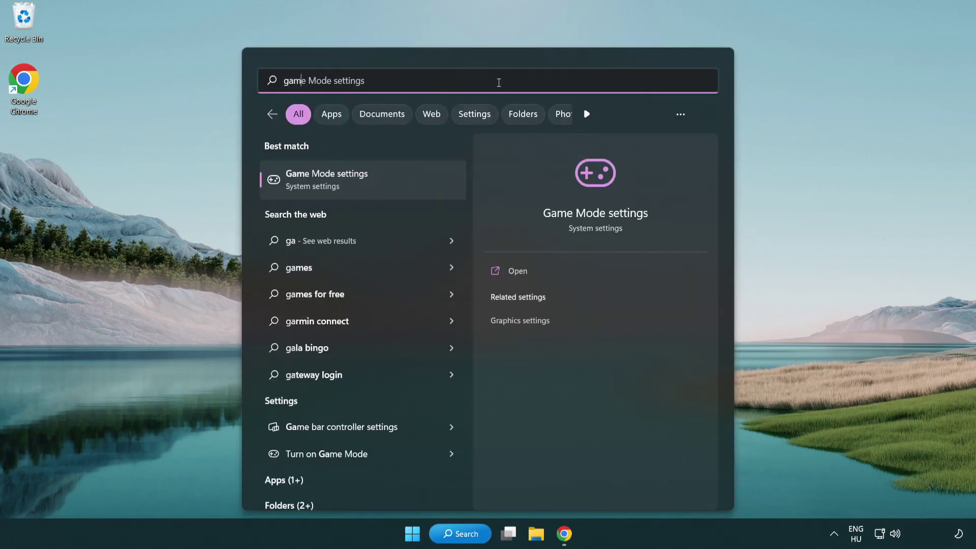
text(e mode)
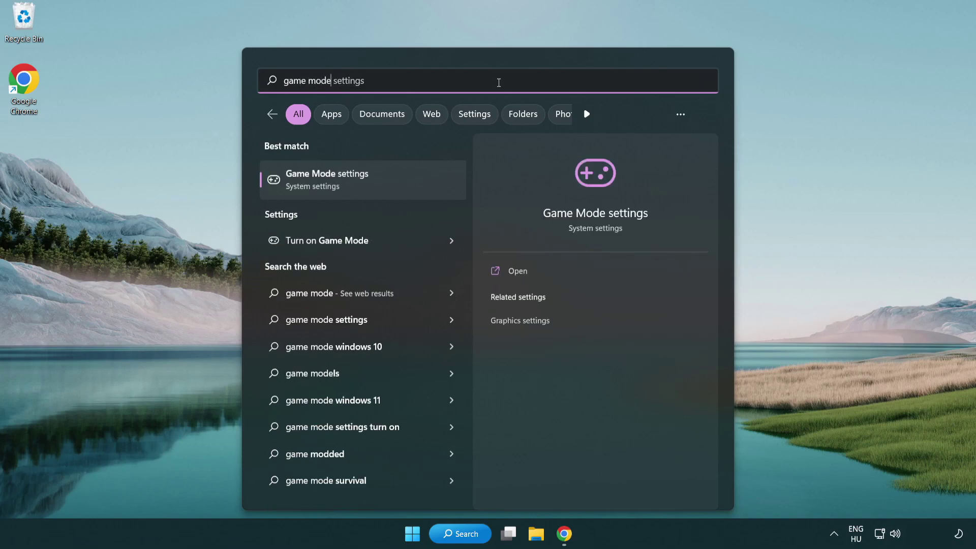
click(366, 183)
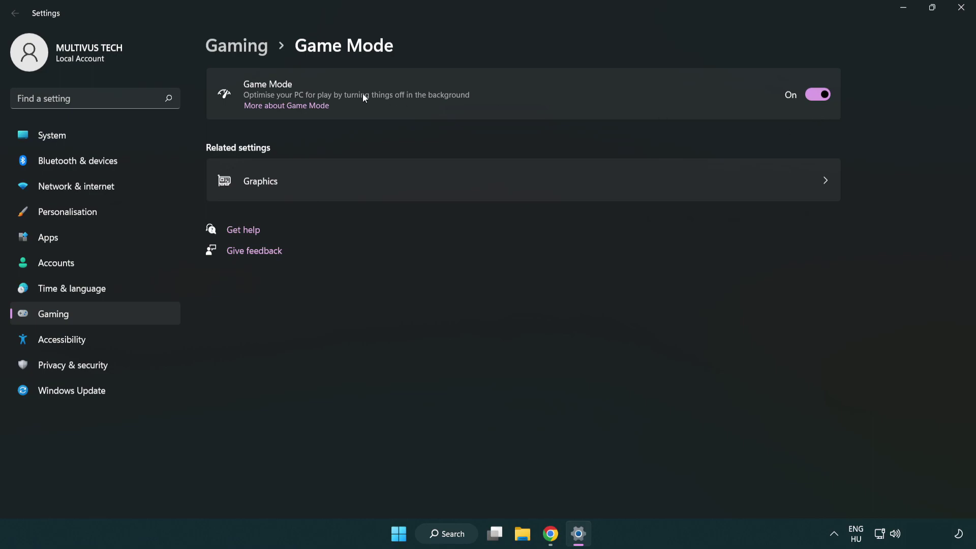
Review the Xbox Game Bar settings with the controller button option off, then close Settings
click(252, 51)
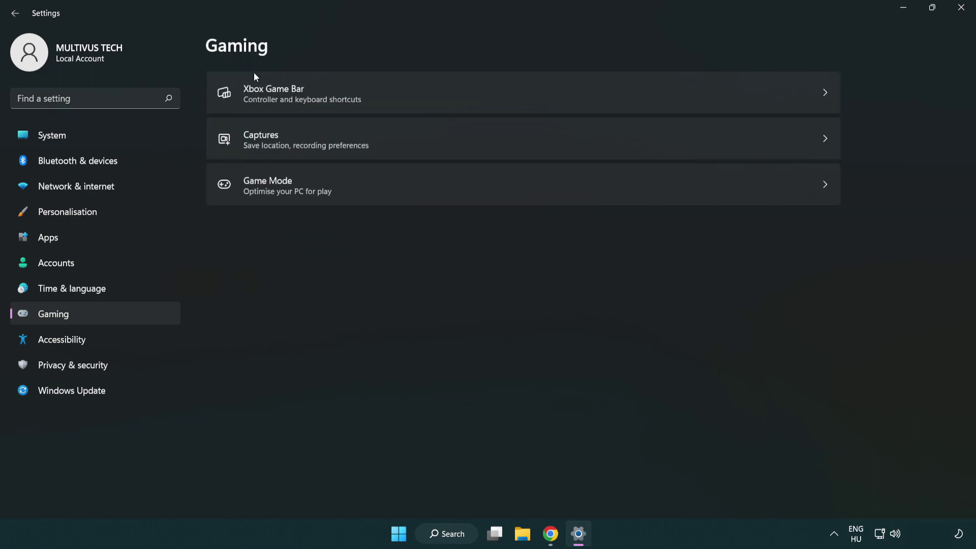
click(432, 95)
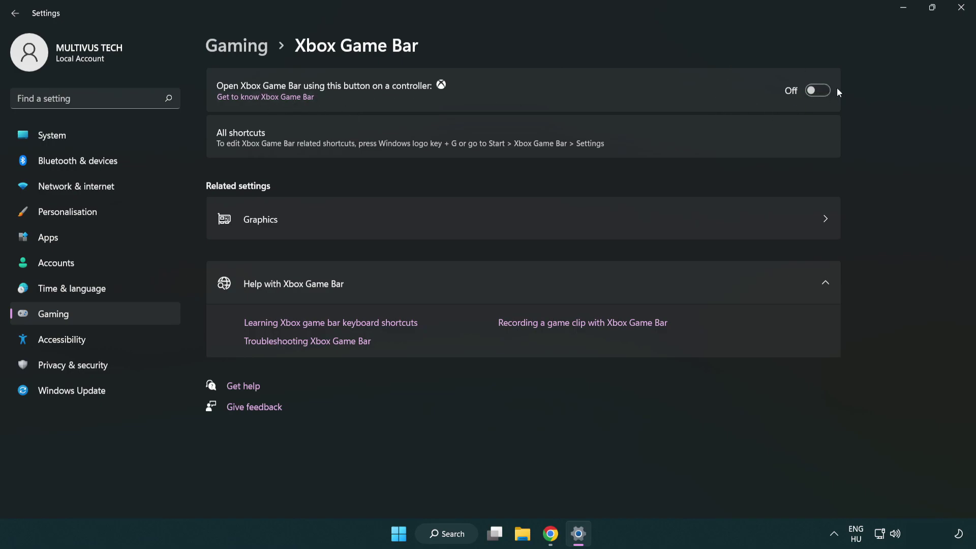
click(960, 13)
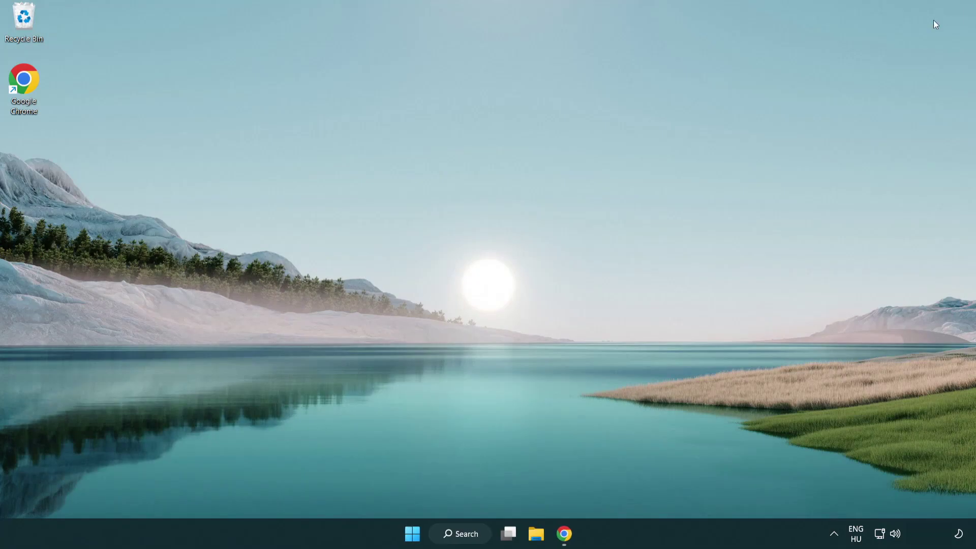
In Task Manager's Processes list, end the Google Chrome (8) task
right_click(413, 535)
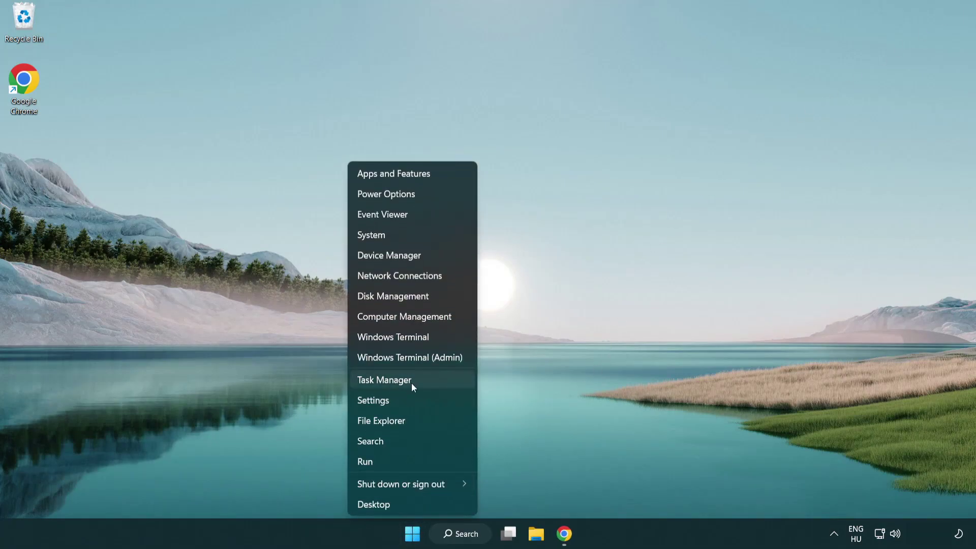
click(428, 380)
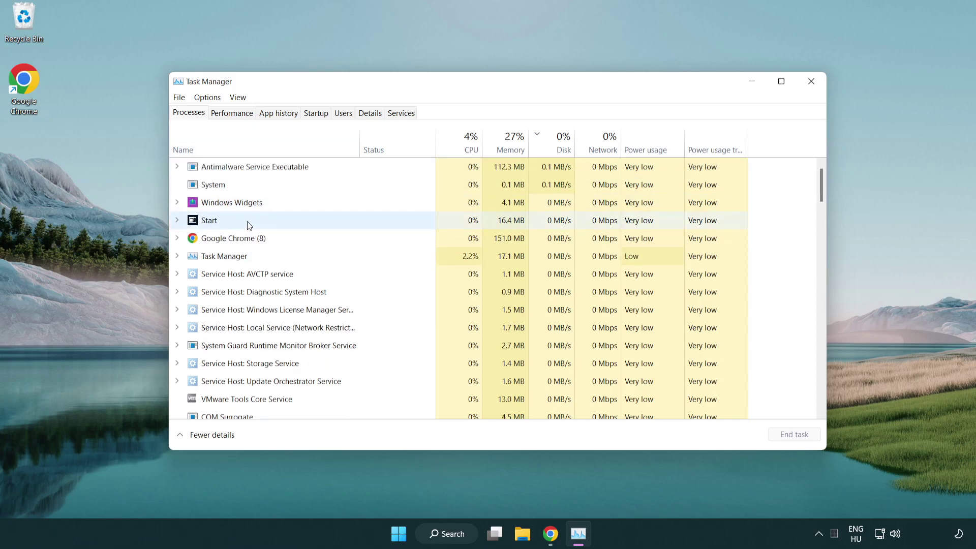
click(249, 238)
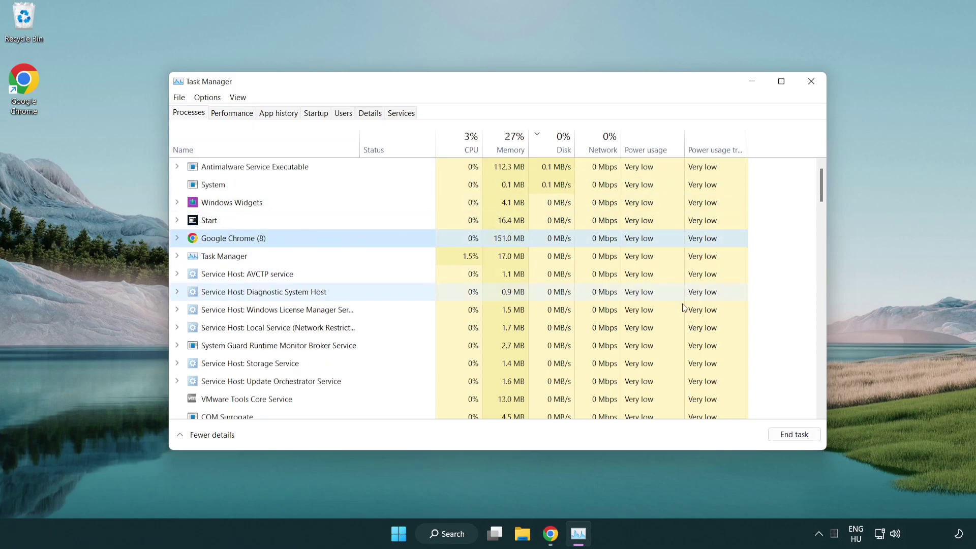
click(799, 436)
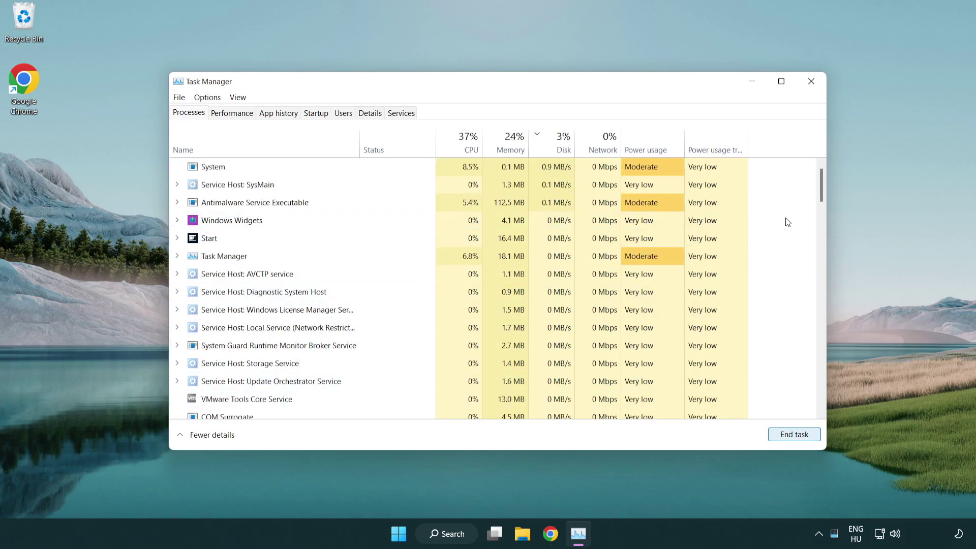
drag(823, 197, 815, 175)
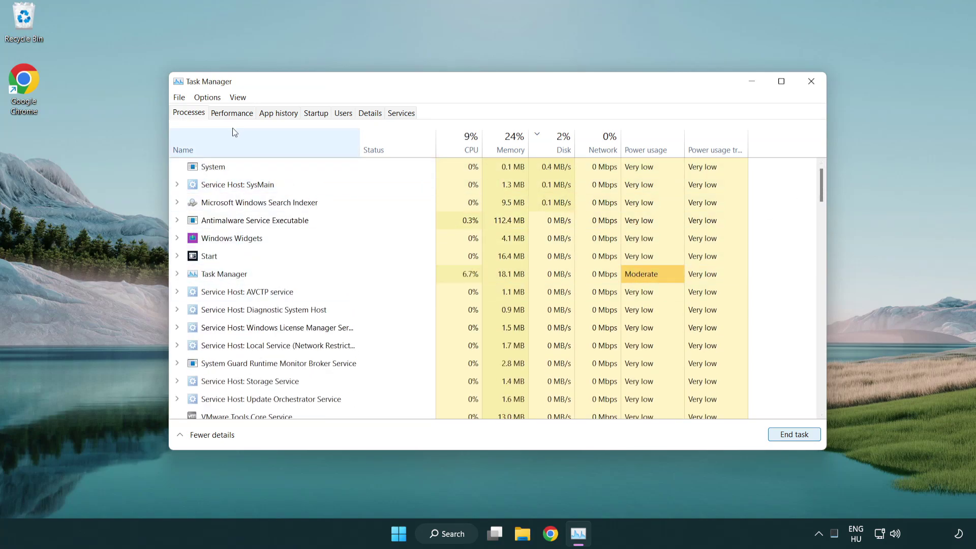
Disable Cortana, Phone Link and Terminal on the Startup tab, then close Task Manager
click(322, 118)
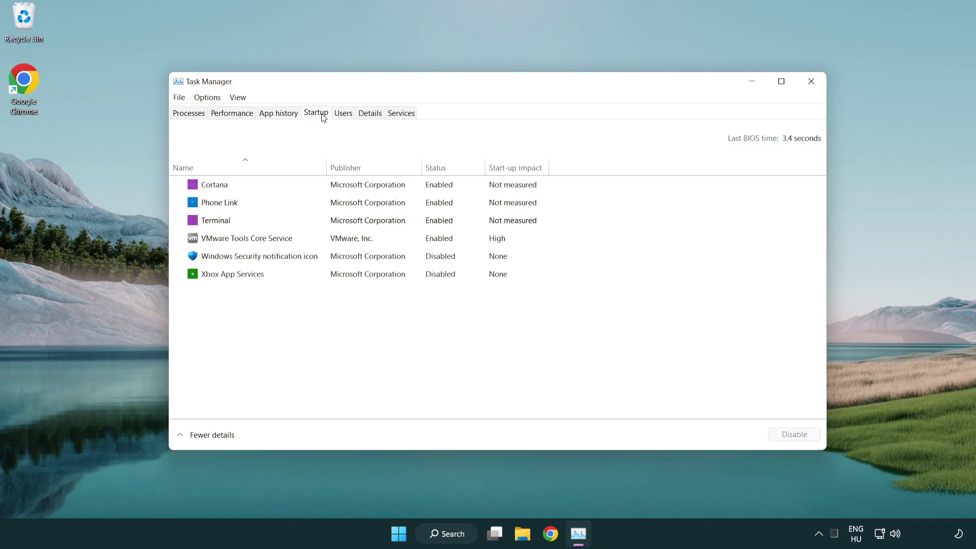
click(350, 189)
click(794, 434)
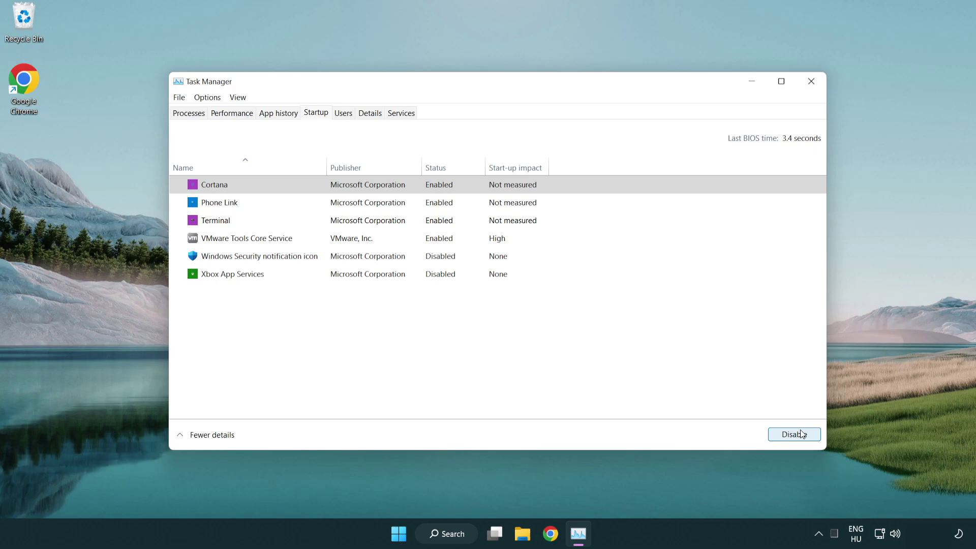
click(389, 203)
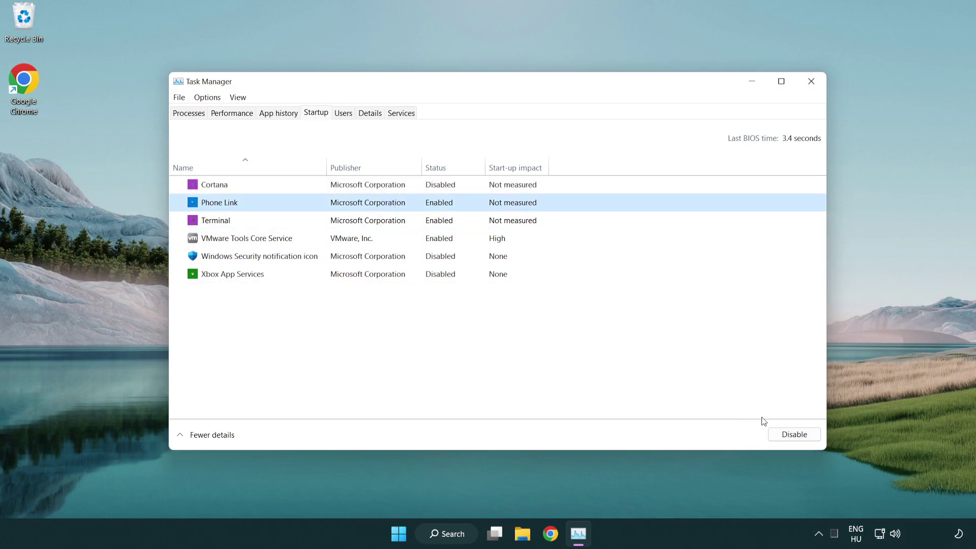
click(792, 434)
click(331, 225)
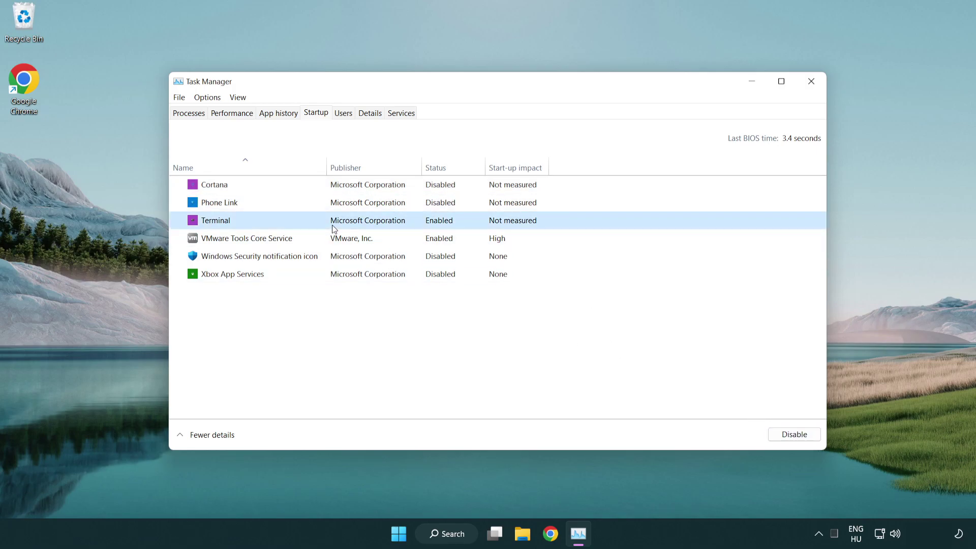
click(812, 438)
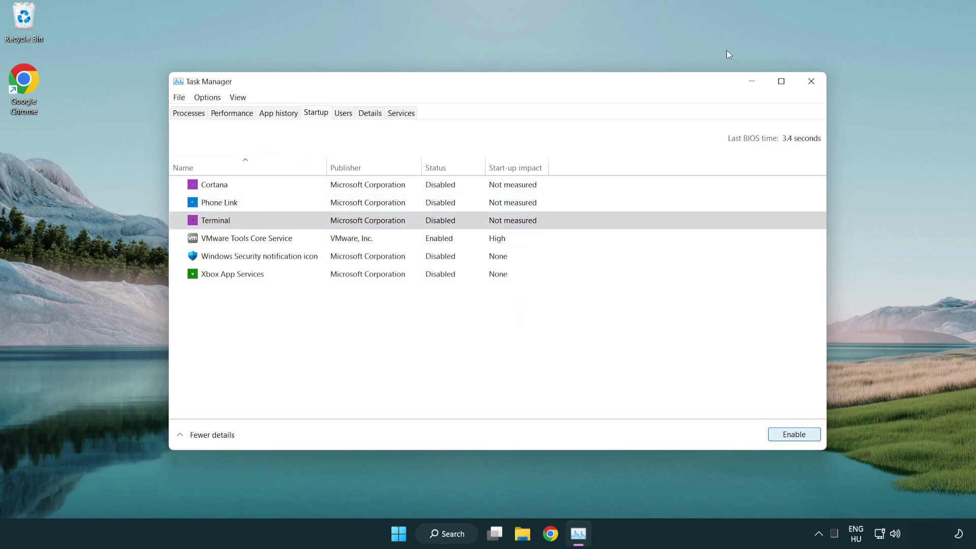
click(815, 85)
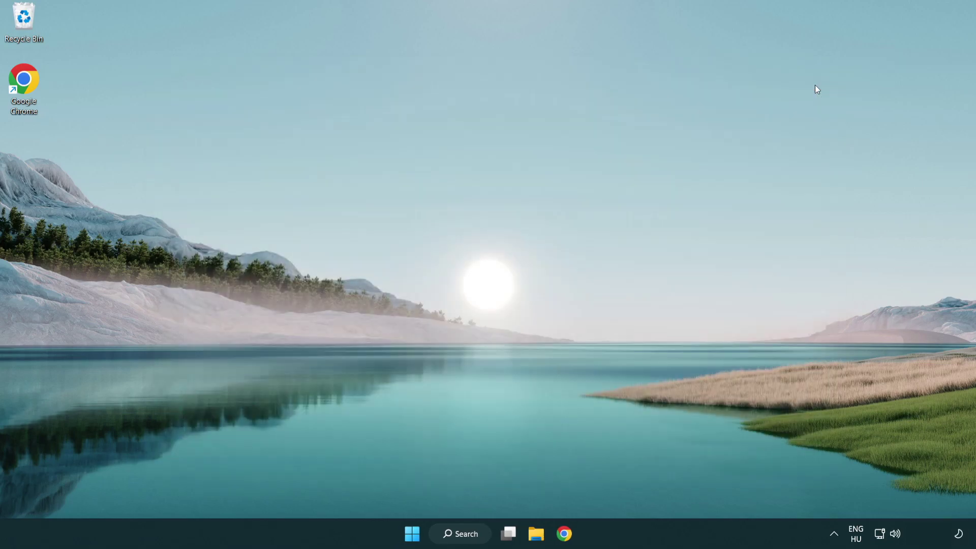
Run Check for updates in Windows Update, confirm it's up to date, and close Settings
click(460, 533)
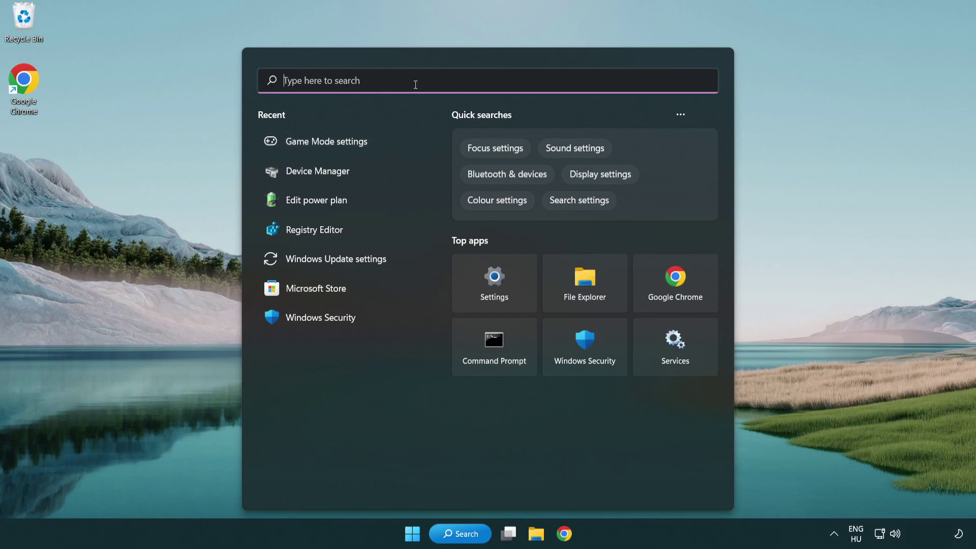
text(update)
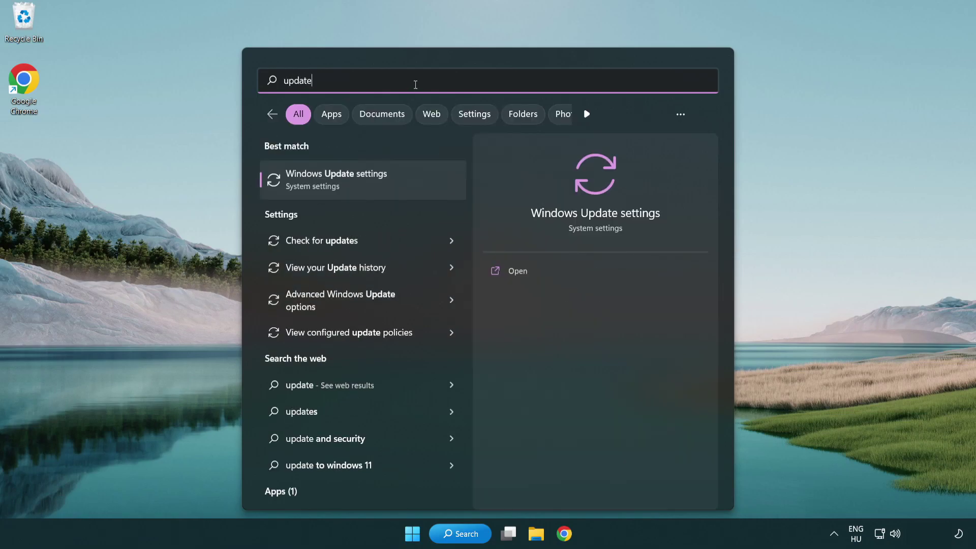
click(378, 189)
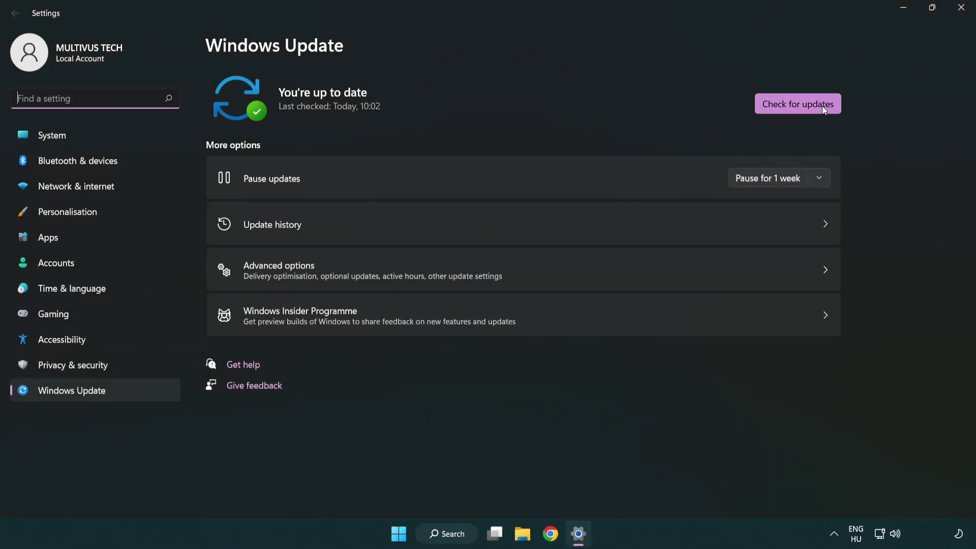
click(804, 104)
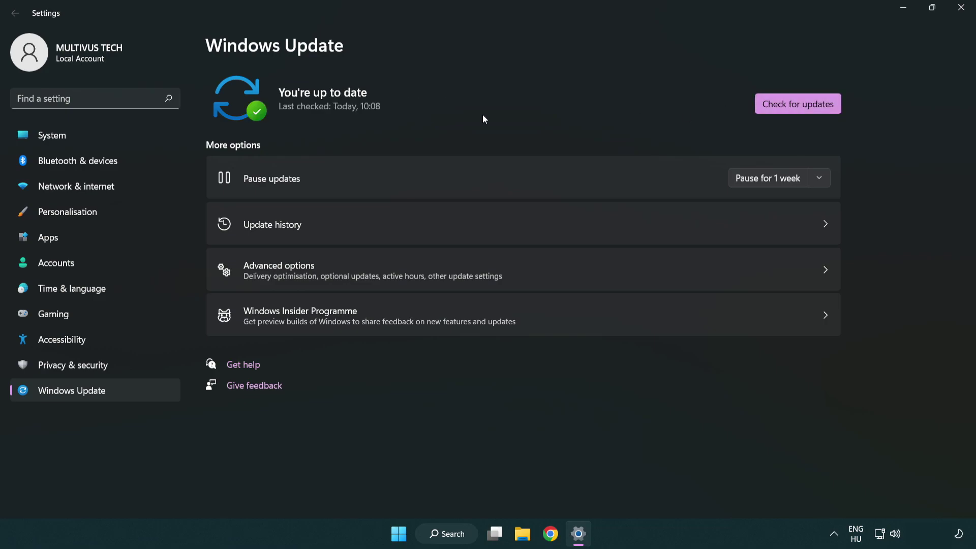
click(961, 15)
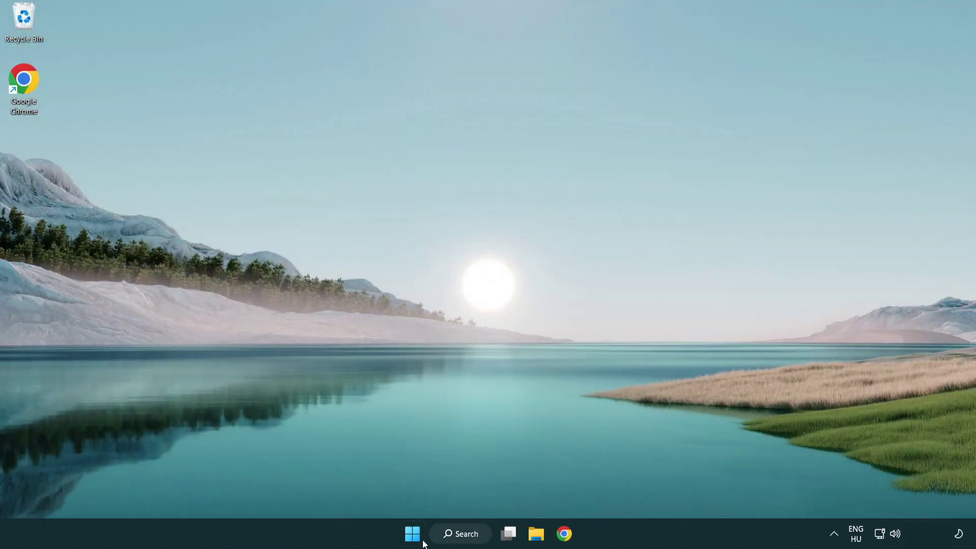
Open Registry Editor and navigate to HKEY_CURRENT_USER\System\GameConfigStore
click(460, 535)
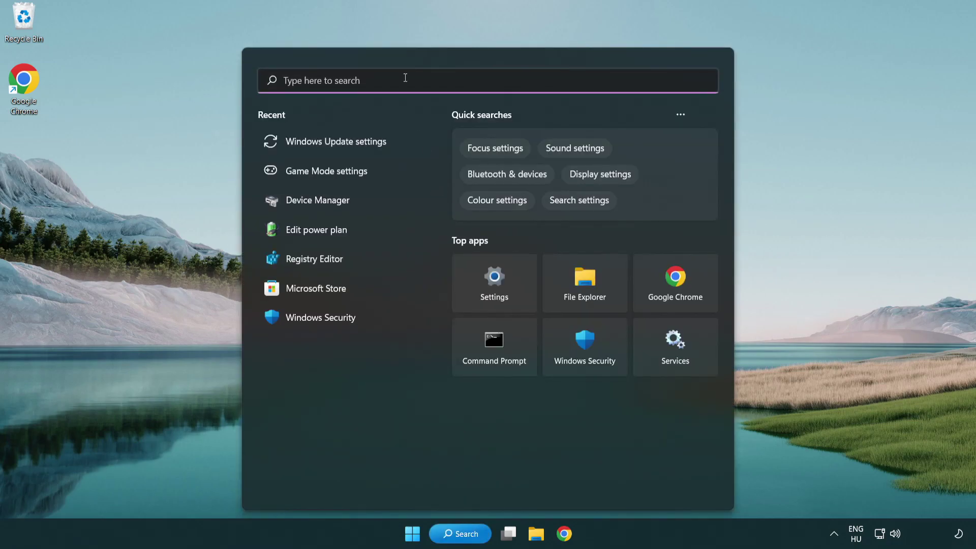
text(regedit)
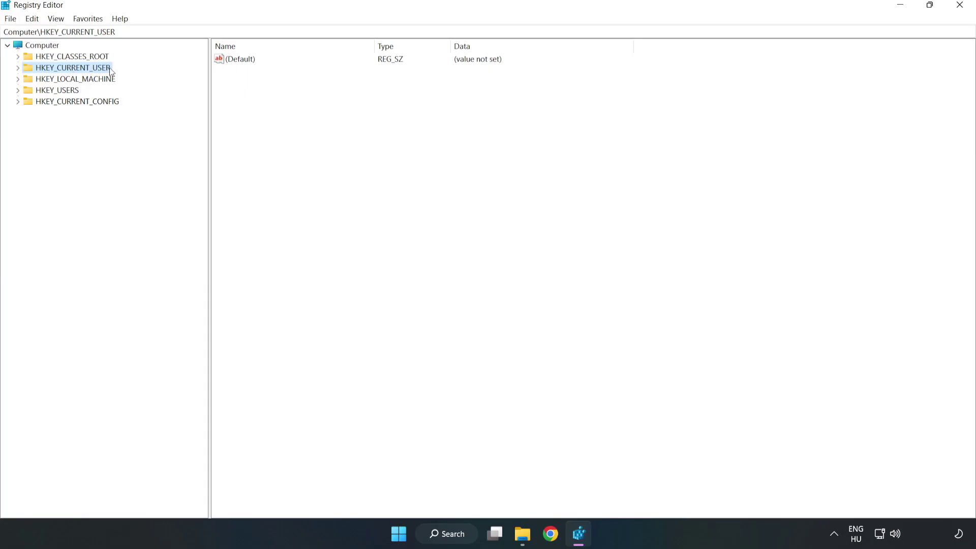
click(18, 68)
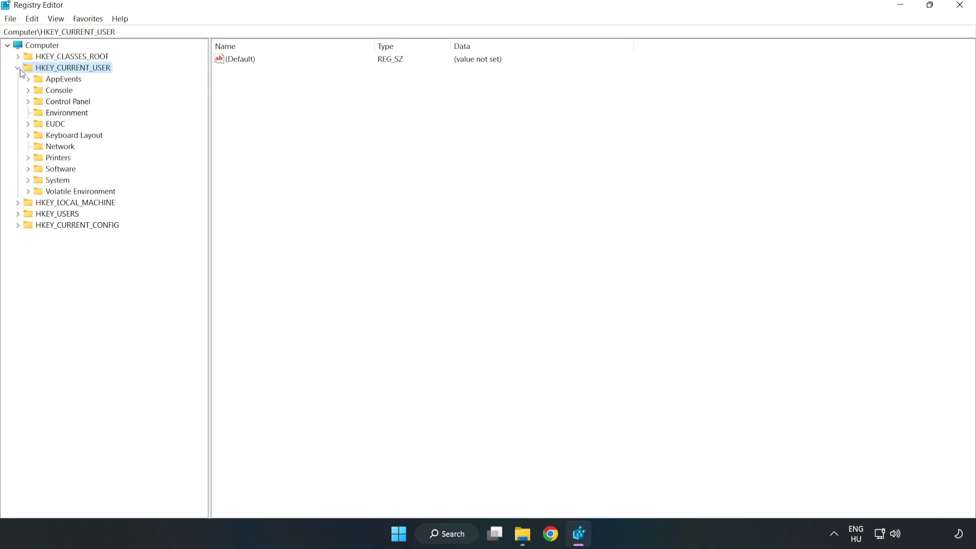
click(28, 180)
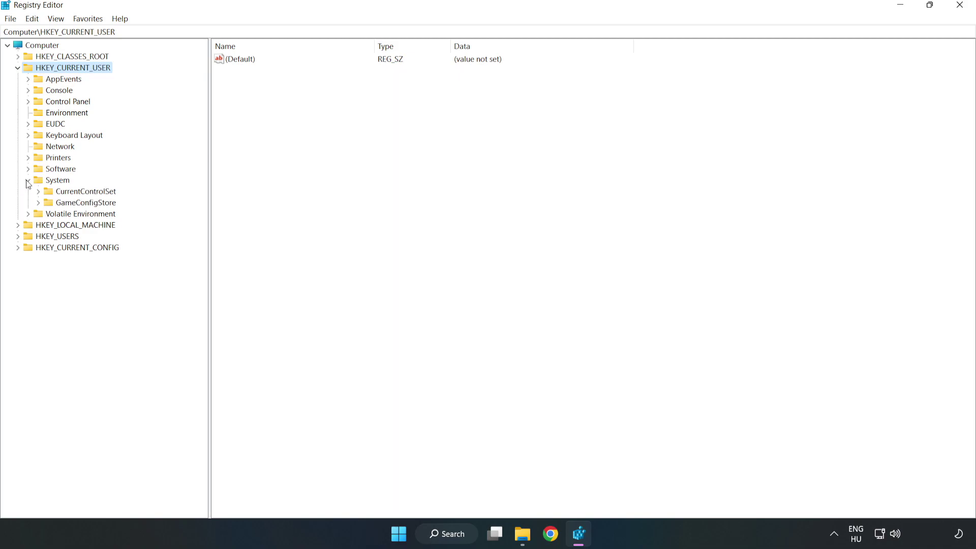
click(82, 204)
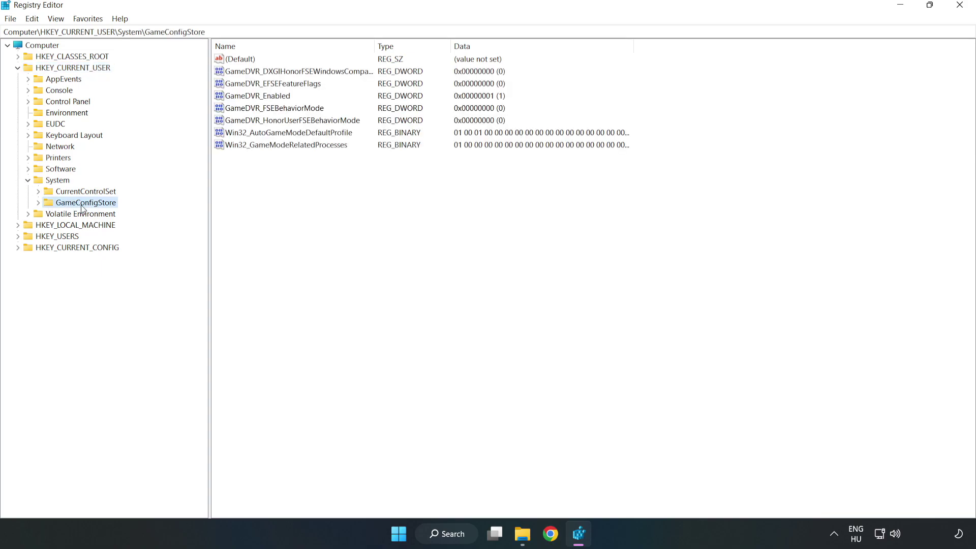
Change the GameDVR_Enabled value data from 1 to 0 and confirm
click(237, 97)
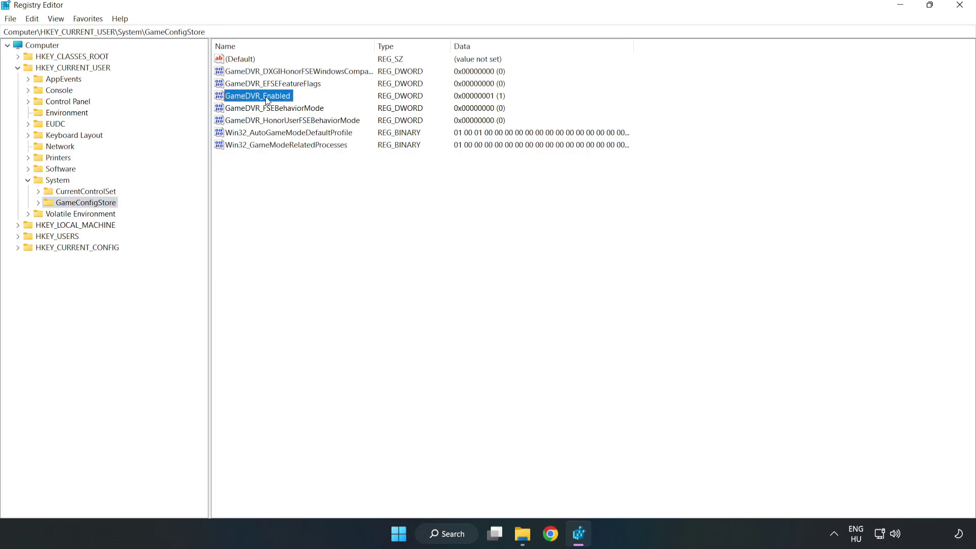
right_click(266, 100)
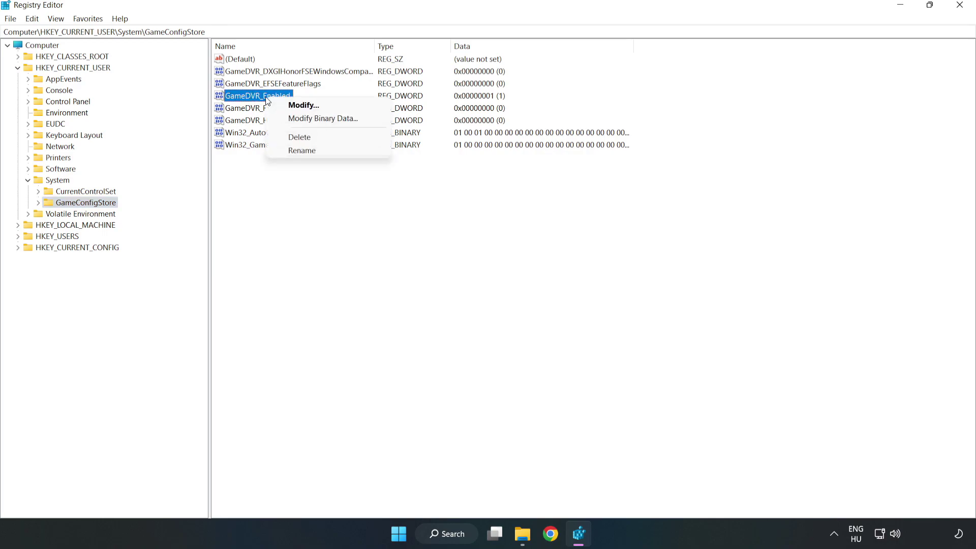
click(312, 106)
drag(209, 76, 547, 208)
click(407, 266)
drag(407, 266, 338, 252)
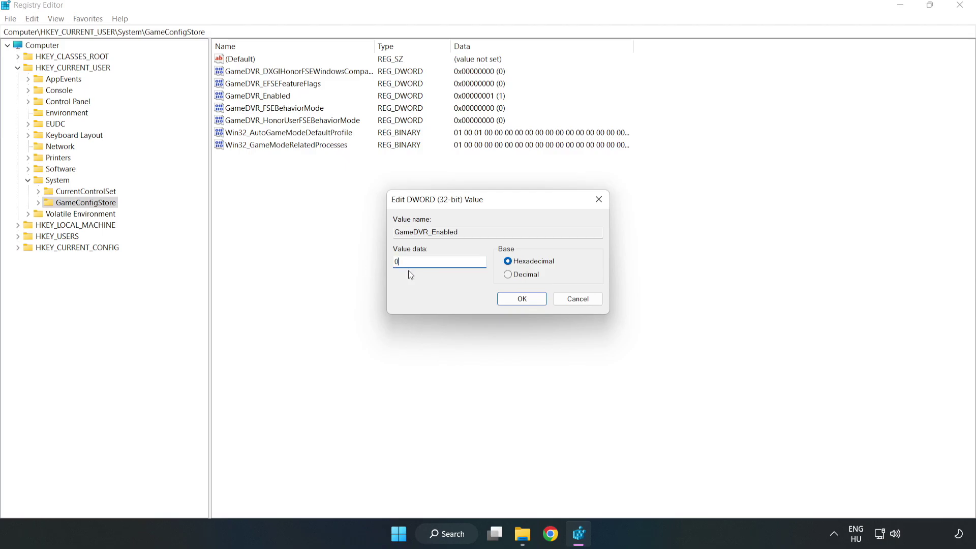
text(0)
click(522, 299)
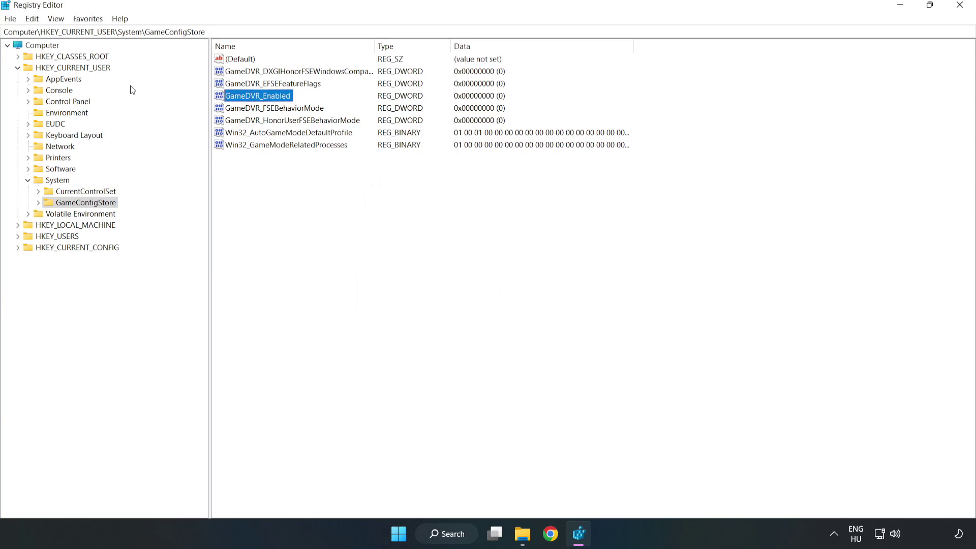
Navigate to HKEY_LOCAL_MACHINE\SOFTWARE\Microsoft\PolicyManager\default\ApplicationManagement\AllowGameDVR to view its values
click(17, 68)
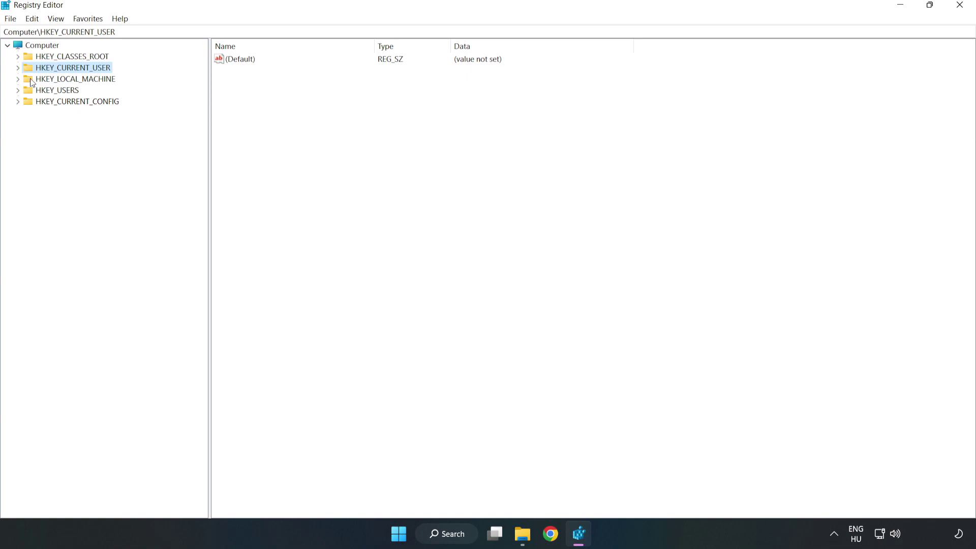
double_click(24, 80)
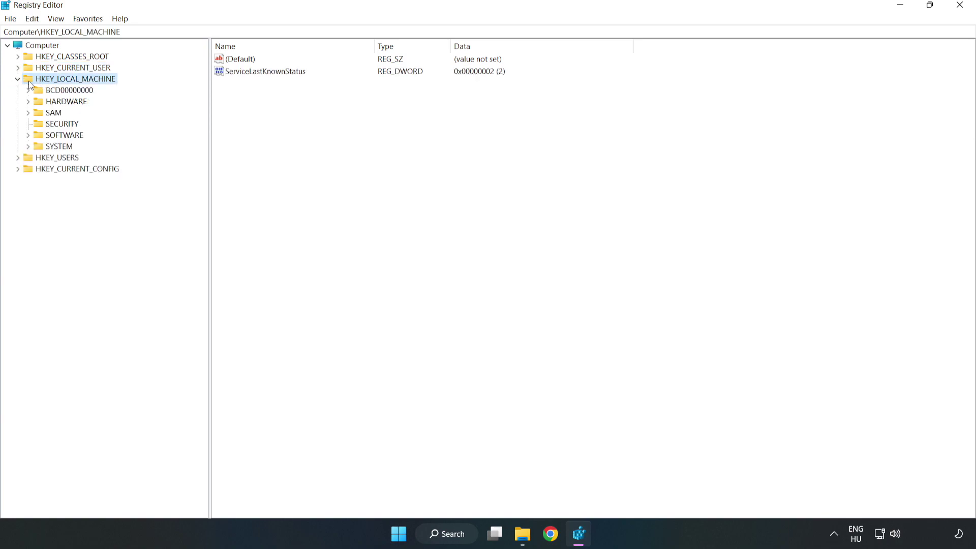
click(28, 136)
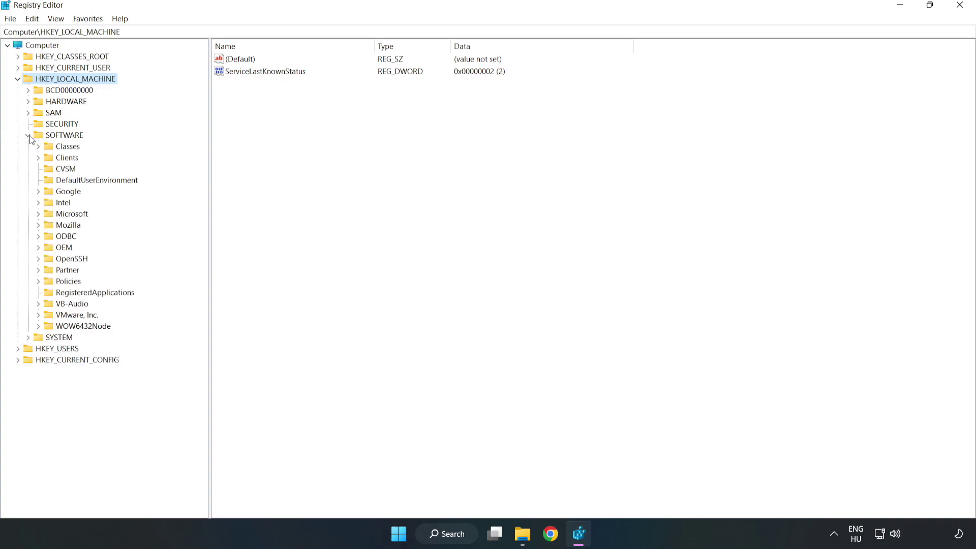
click(38, 216)
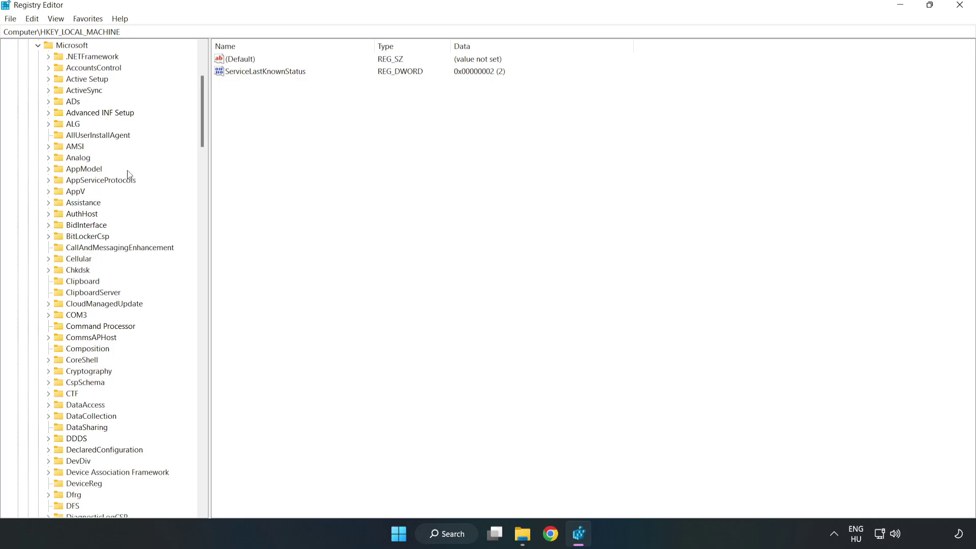
drag(201, 130, 218, 358)
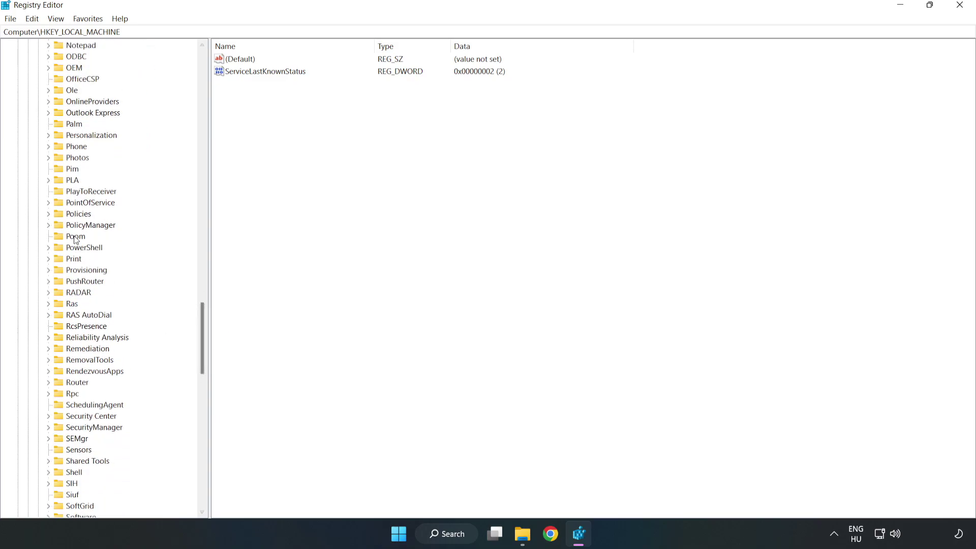
click(49, 225)
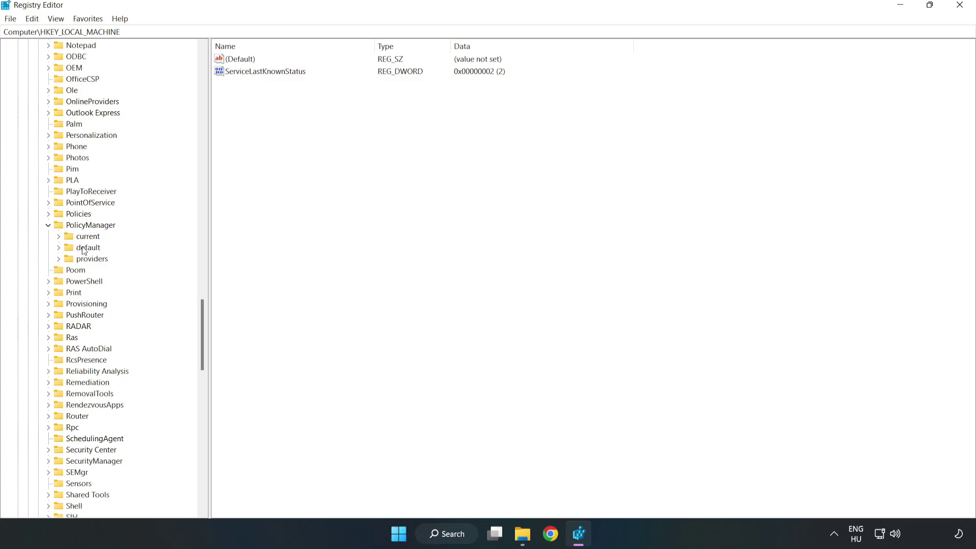
click(59, 248)
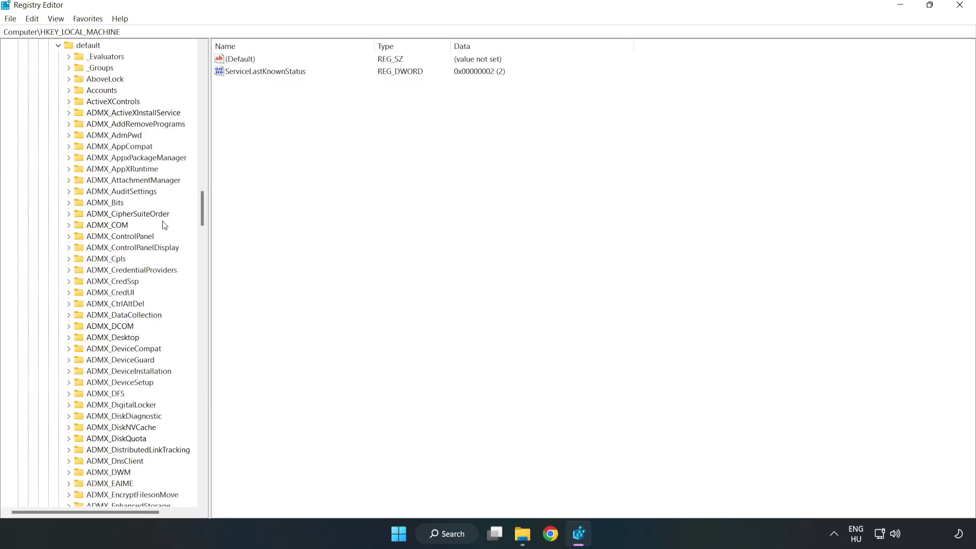
drag(202, 208, 197, 321)
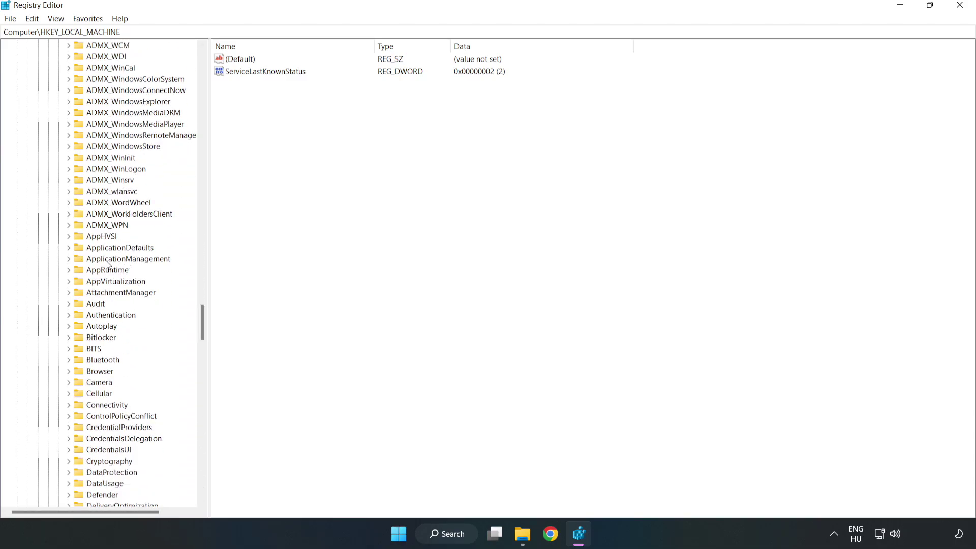
click(71, 258)
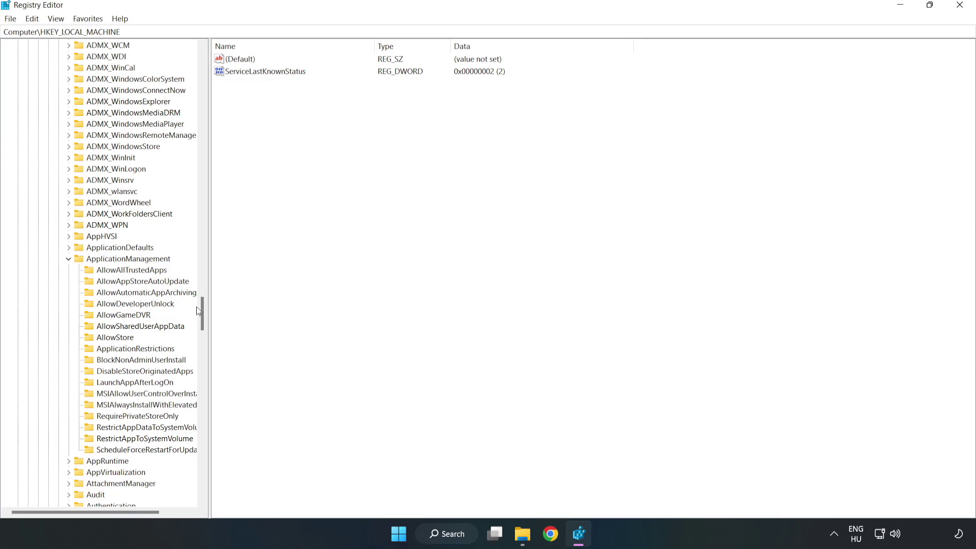
click(114, 315)
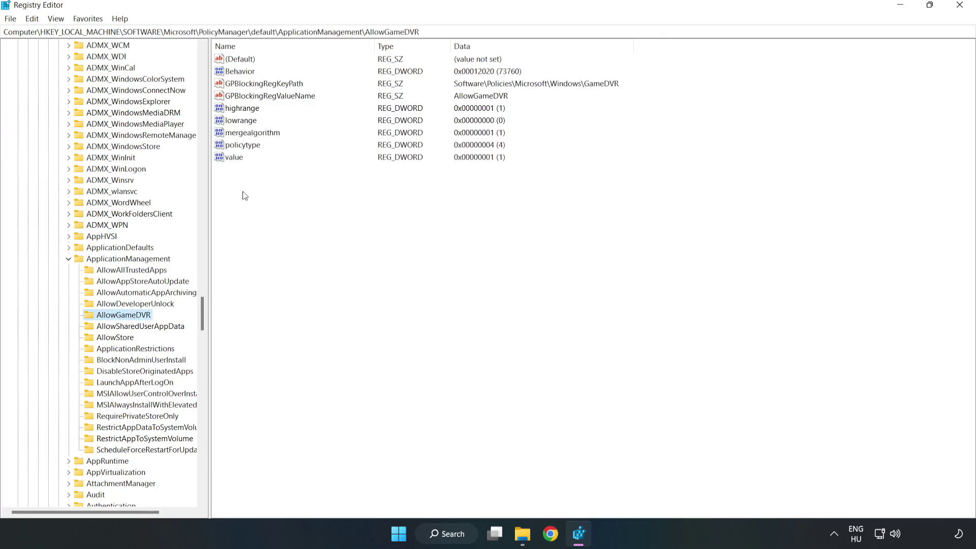
Change AllowGameDVR's 'value' data from 1 to 0, then close Registry Editor
click(228, 158)
right_click(239, 163)
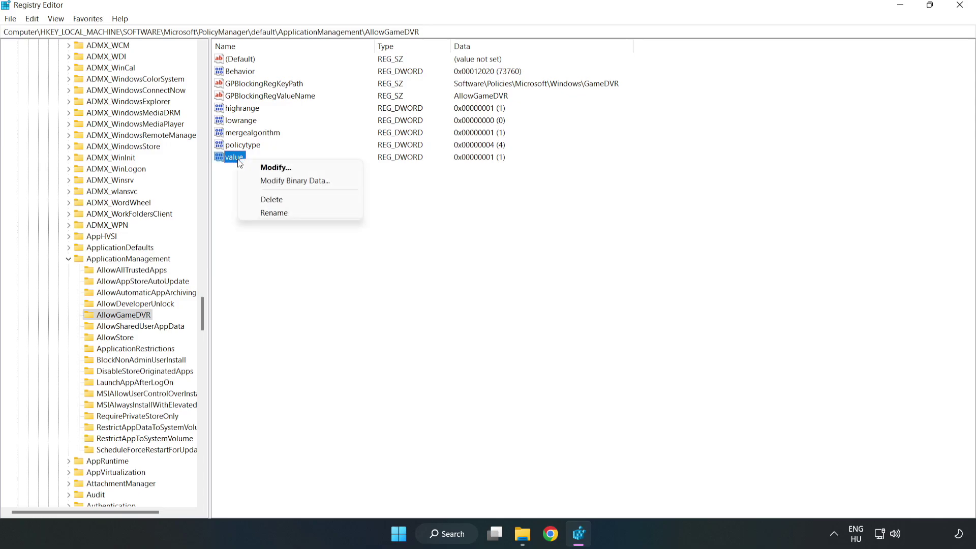
click(281, 172)
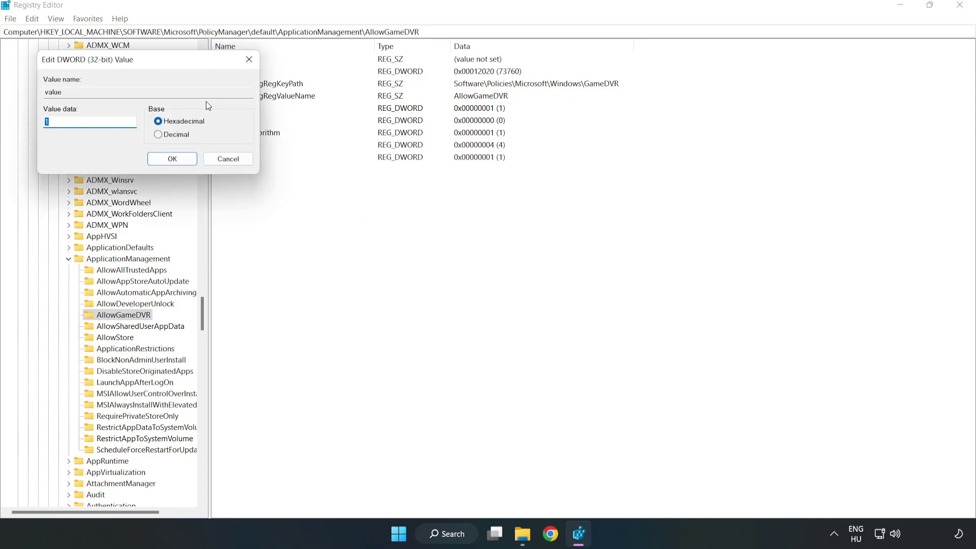
drag(186, 67, 484, 208)
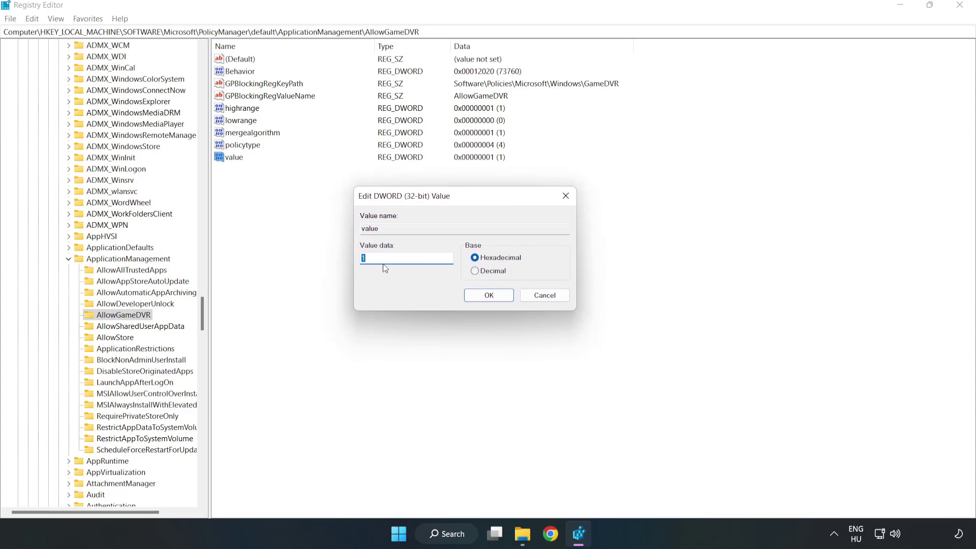
text(0)
click(492, 295)
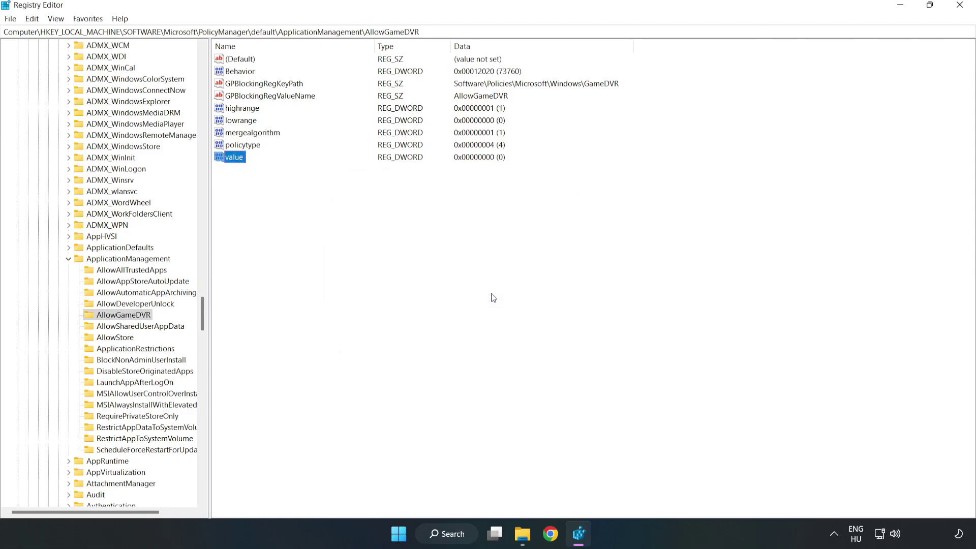
click(959, 7)
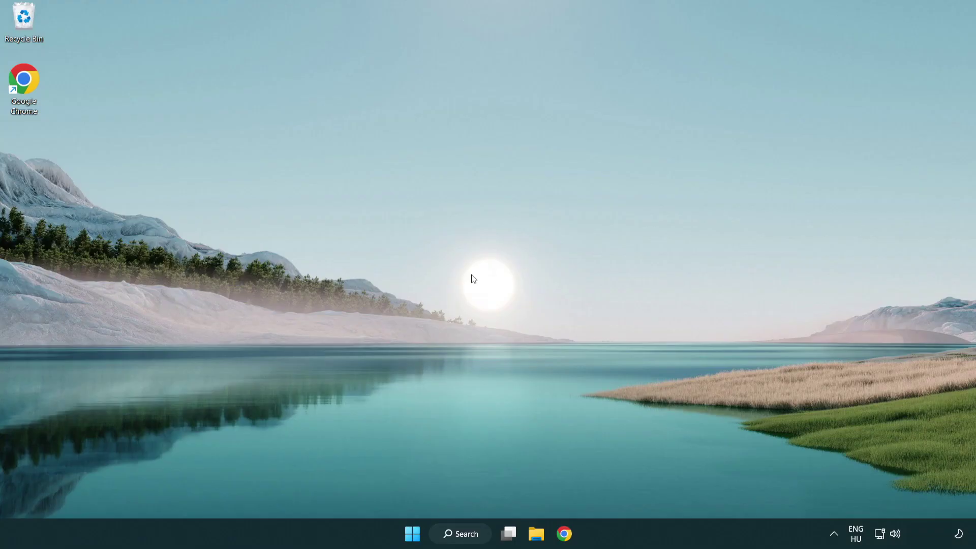
In Chrome, download the DirectX End-User Runtime Web Installer (dxwebsetup.exe)
click(568, 537)
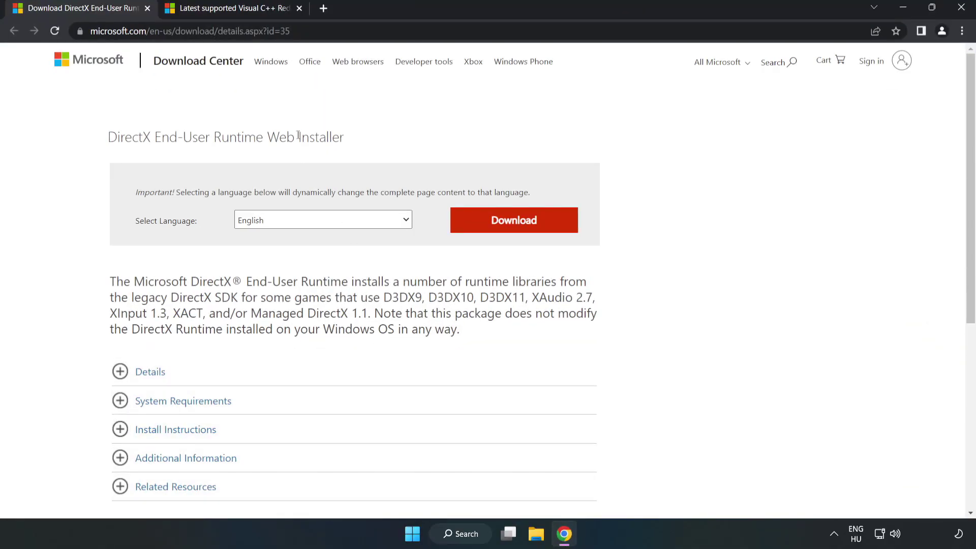
mouse_move(290, 31)
mouse_down()
mouse_move(90, 31)
mouse_move(292, 31)
mouse_move(274, 31)
mouse_up()
click(395, 119)
click(519, 231)
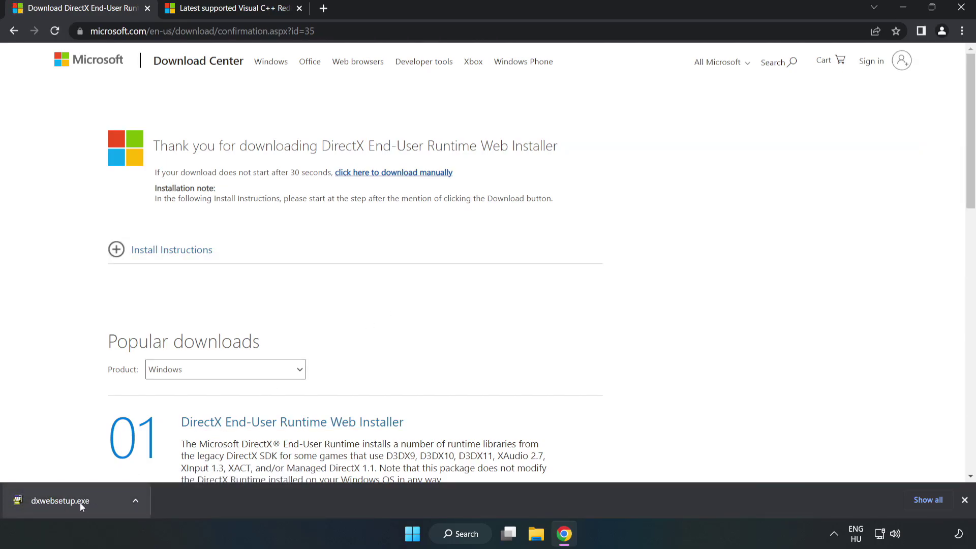
Run dxwebsetup.exe, accept the license, decline the Bing Bar, and finish setup
click(99, 503)
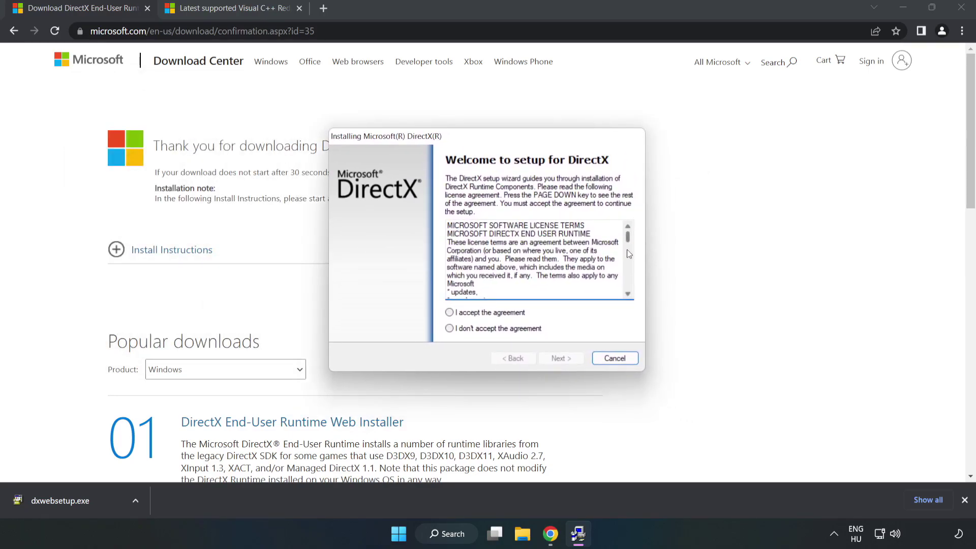
drag(628, 238, 628, 305)
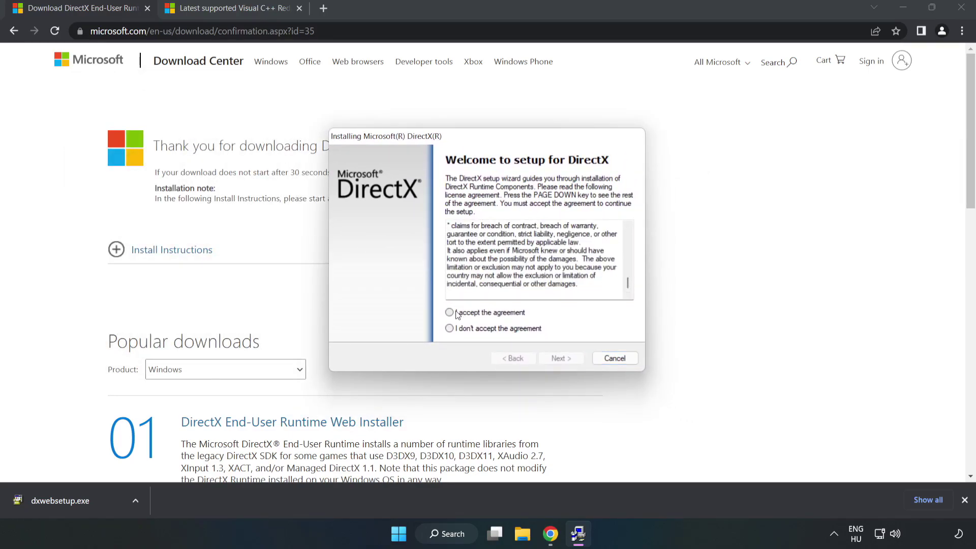
click(456, 313)
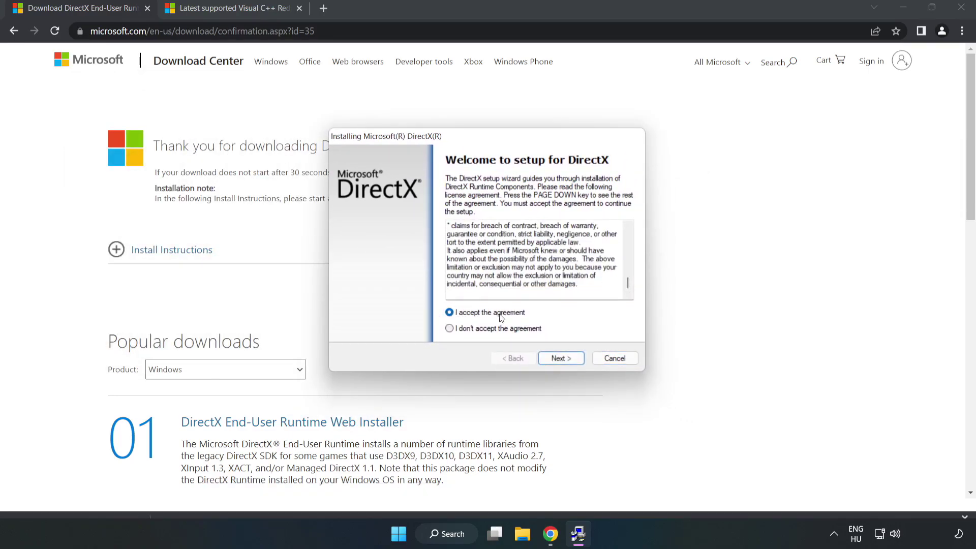
click(561, 358)
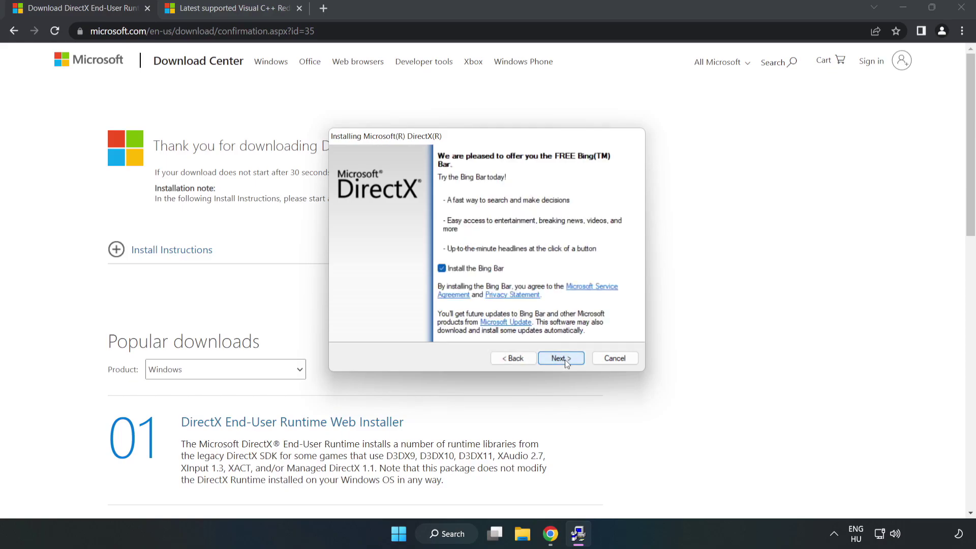
click(442, 269)
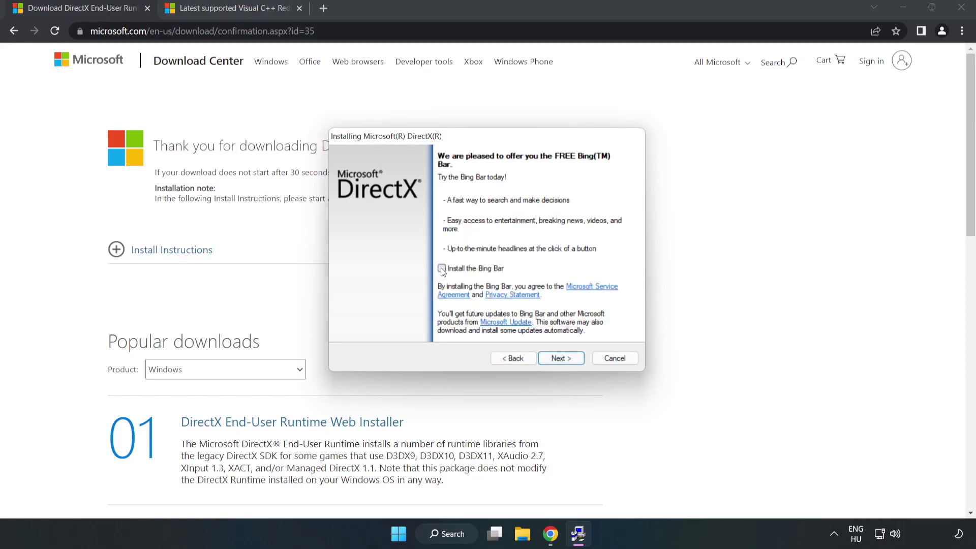
click(563, 358)
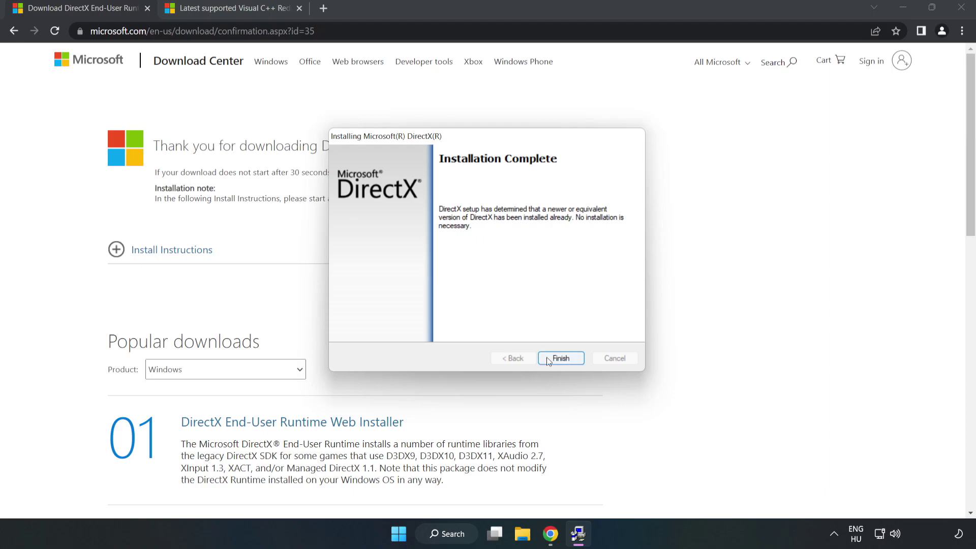
click(561, 358)
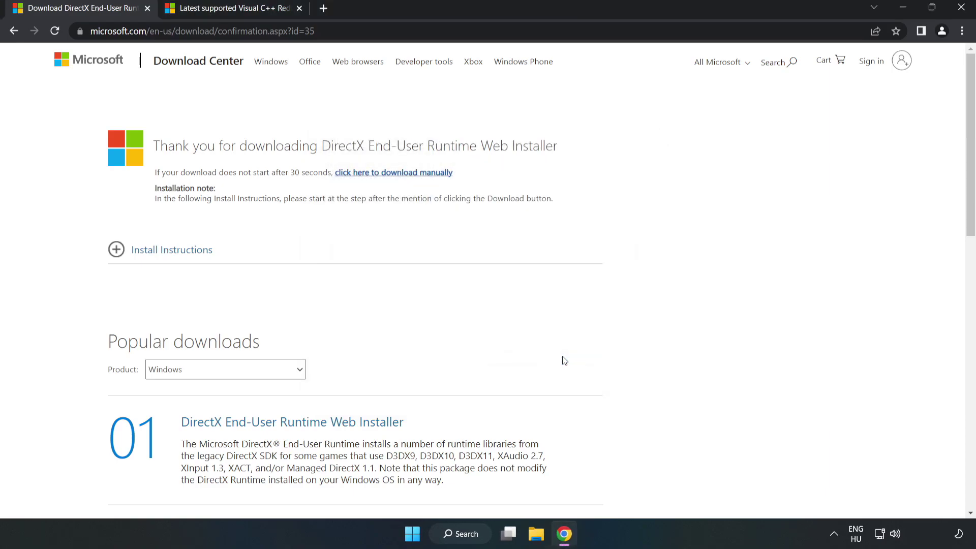
Close the DirectX tab and download the Visual C++ redistributables, allowing multiple downloads
click(147, 9)
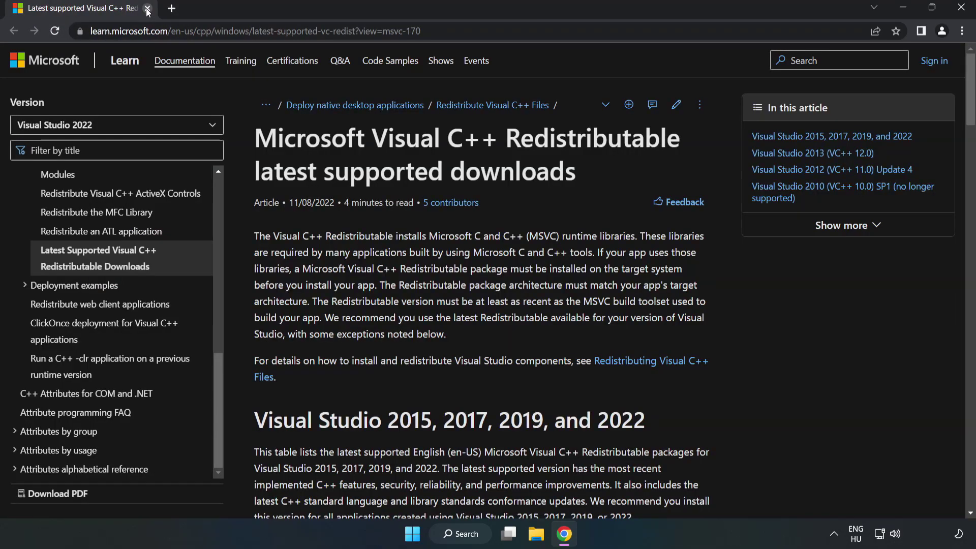
click(447, 31)
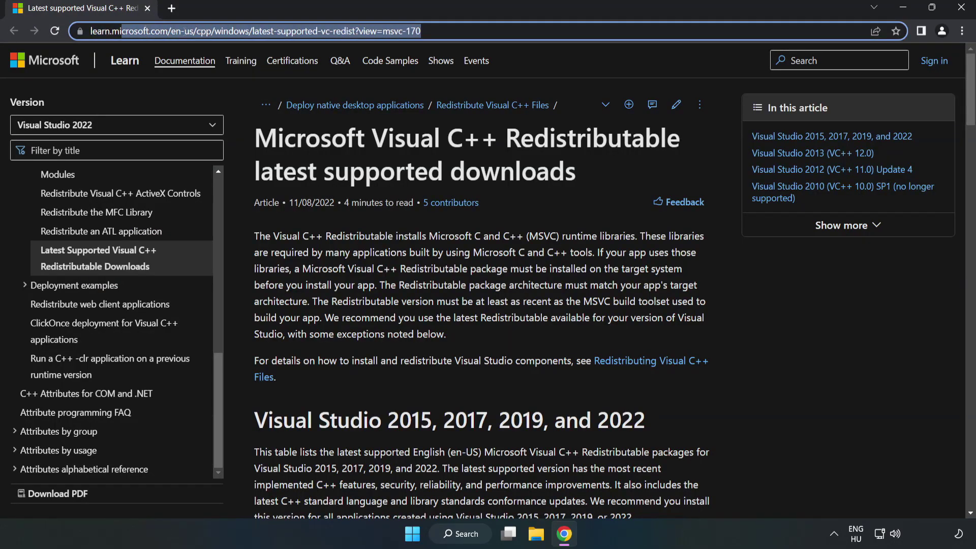
click(449, 31)
click(574, 122)
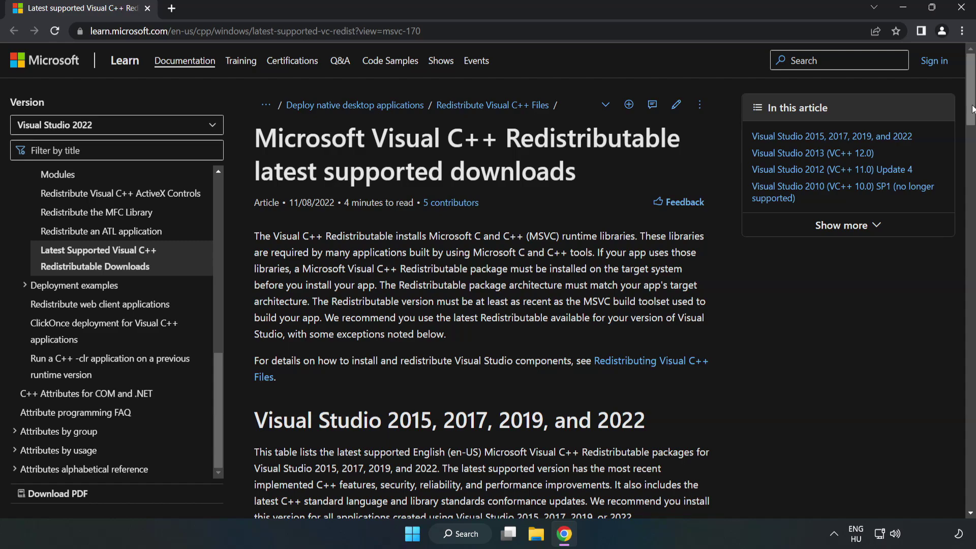
scroll(970, 123, down, 1)
scroll(970, 124, down, 5)
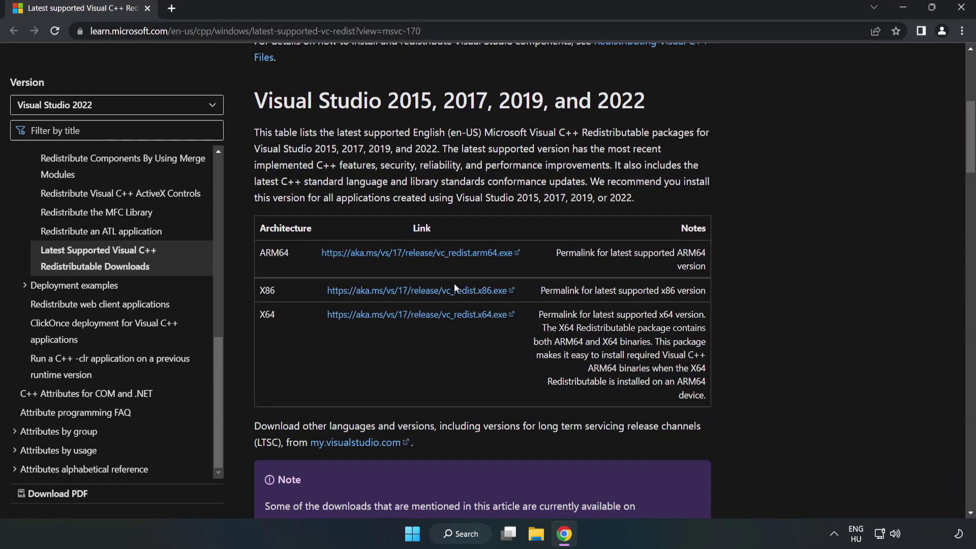
click(428, 291)
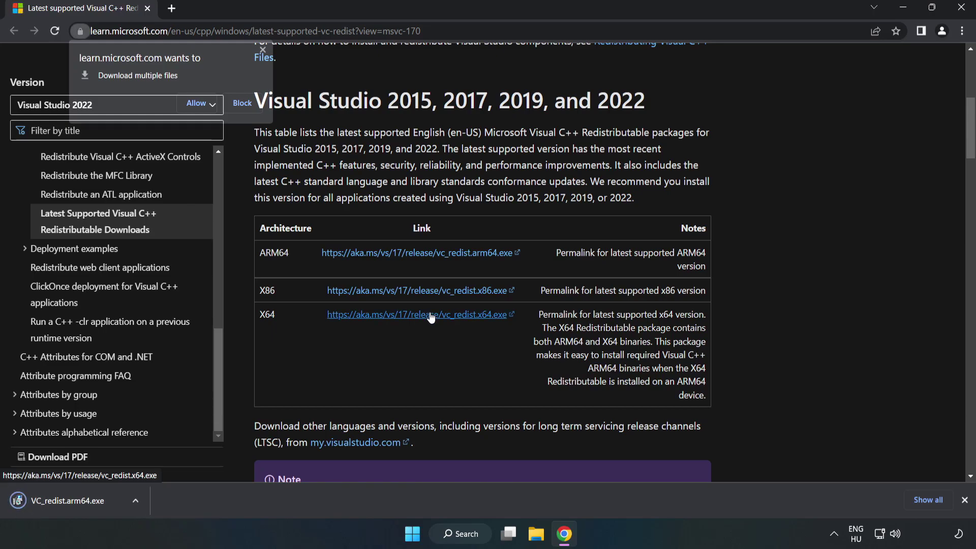
click(197, 103)
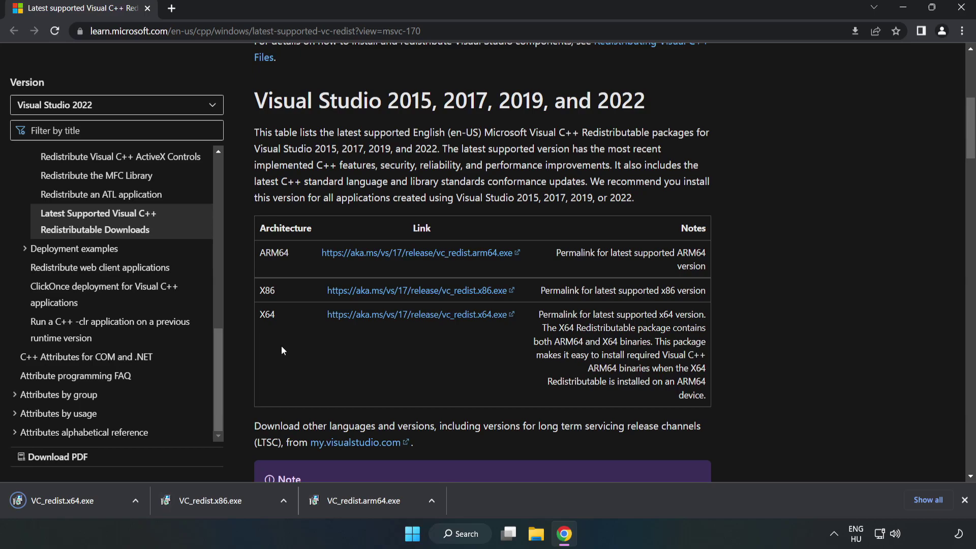
Try installing VC_redist.arm64.exe, then dismiss the setup after it fails as unsupported
click(373, 504)
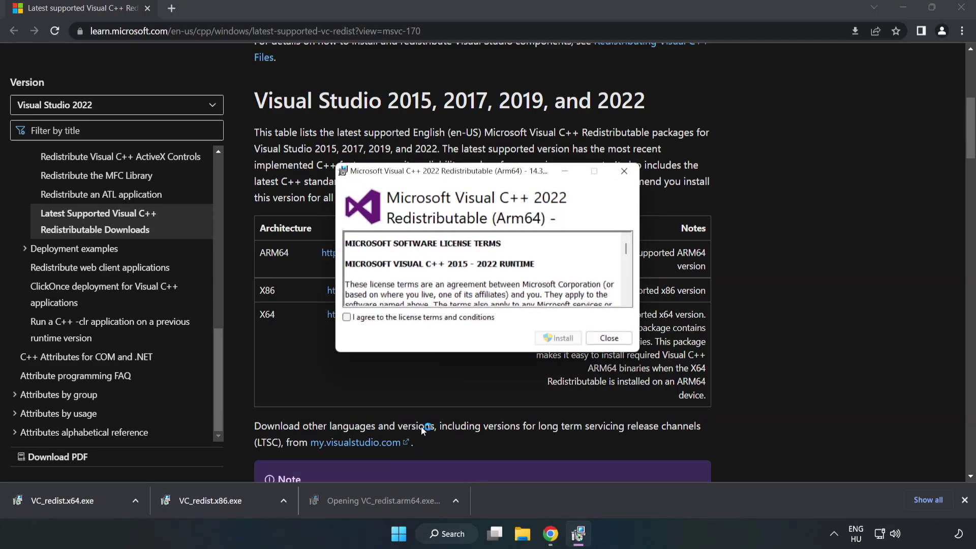
scroll(620, 243, down, 10)
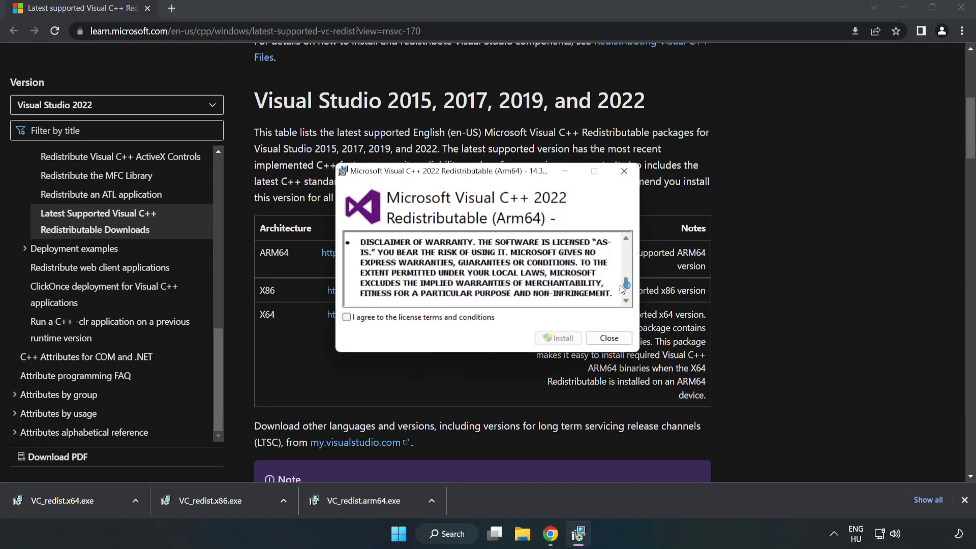
click(431, 317)
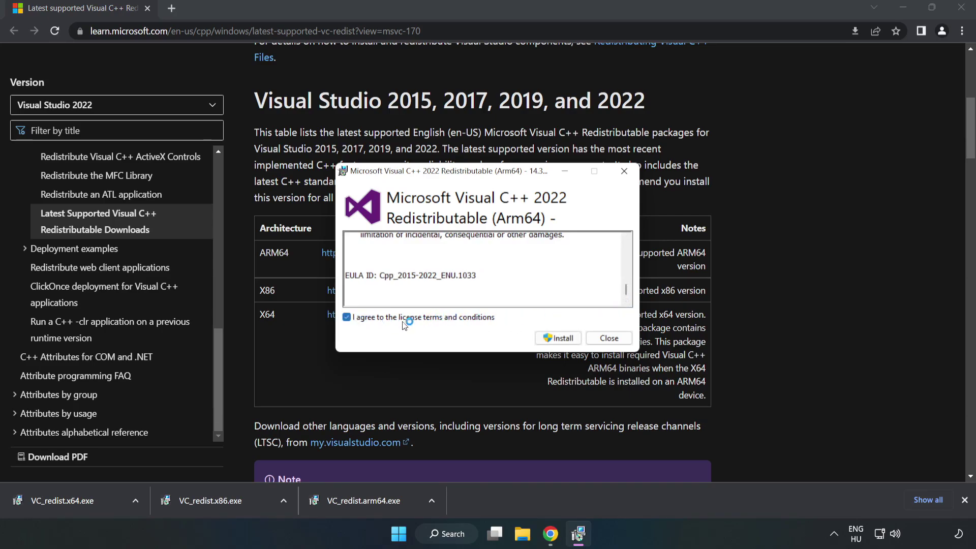
click(559, 338)
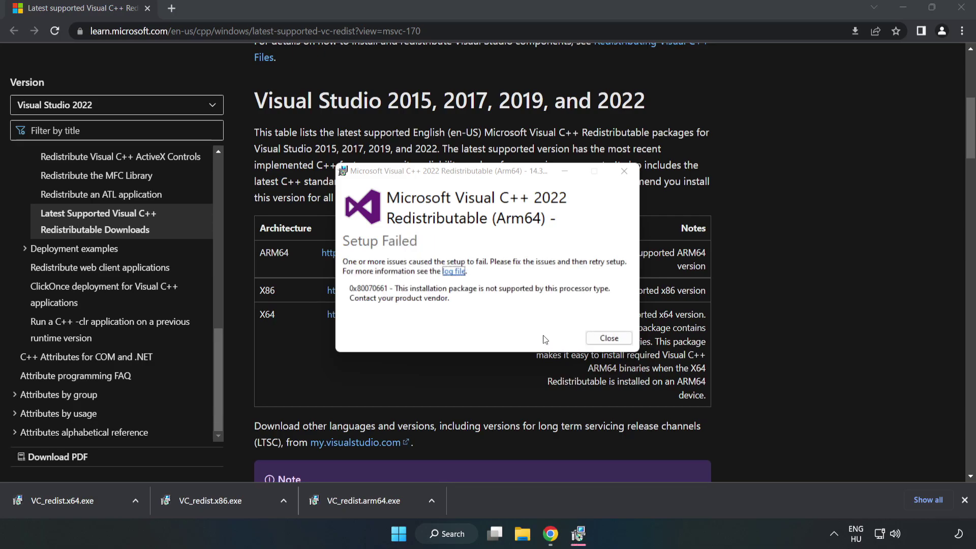
click(606, 339)
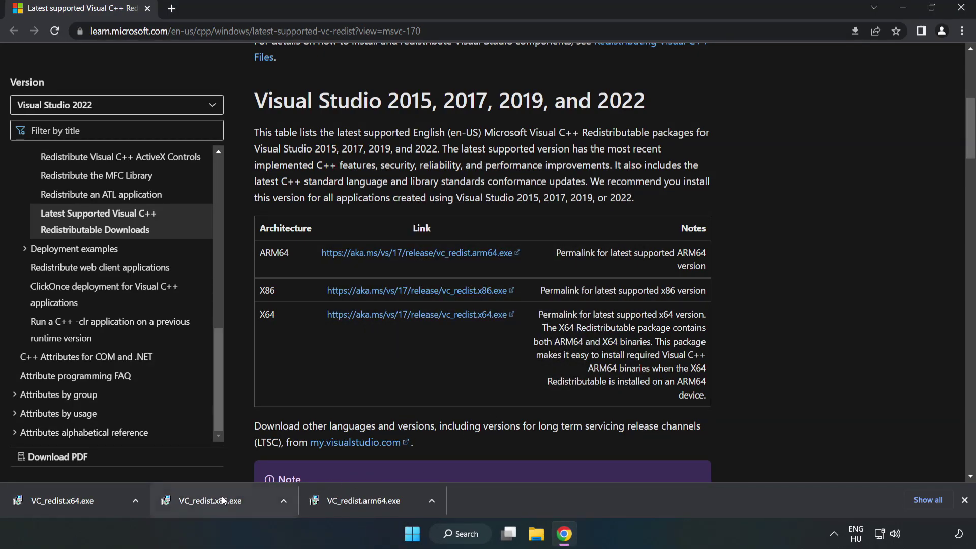
Install VC_redist.x86.exe and VC_redist.x64.exe, closing each without restarting
click(222, 500)
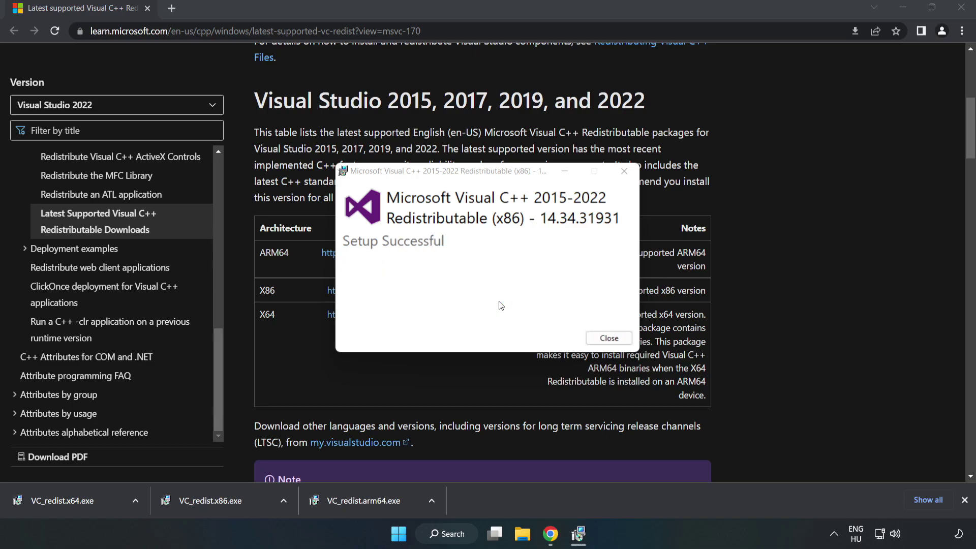
click(609, 338)
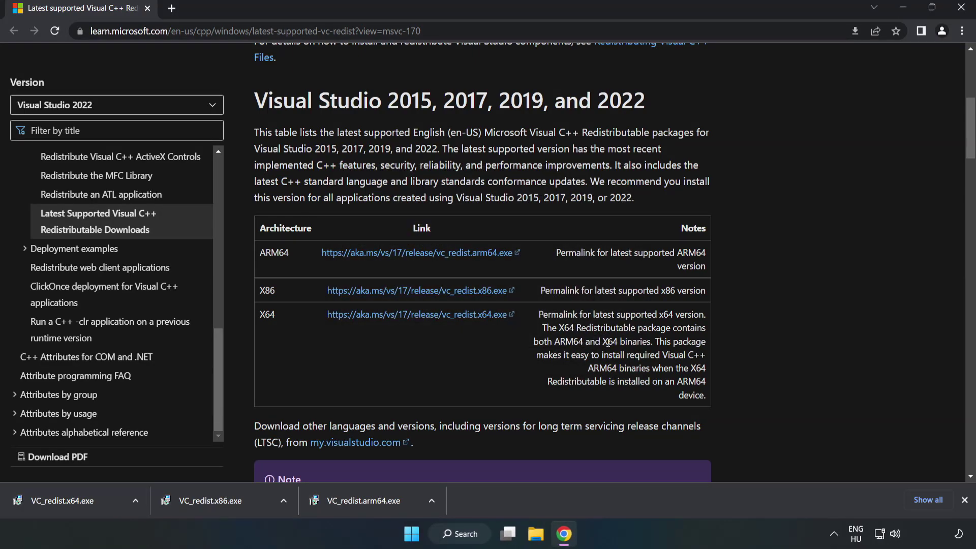
click(53, 498)
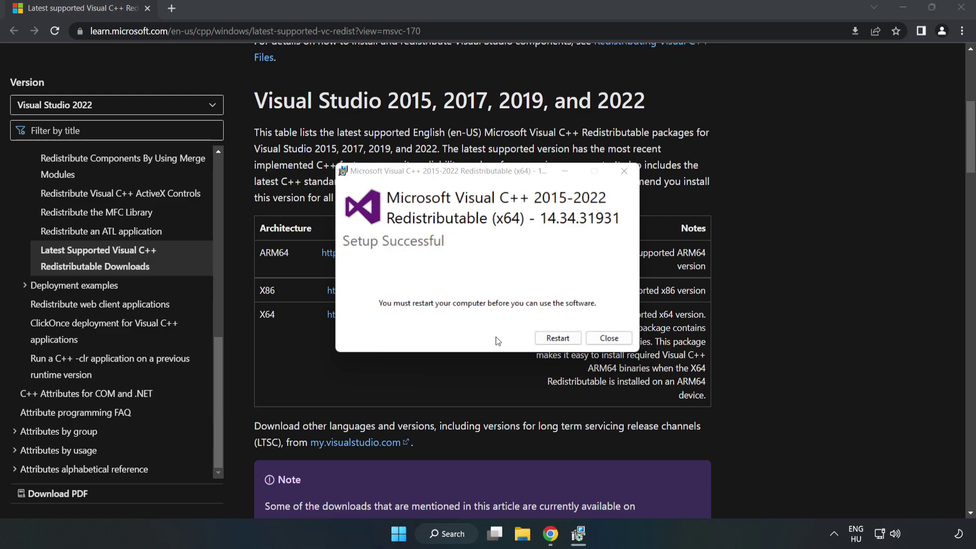
click(609, 339)
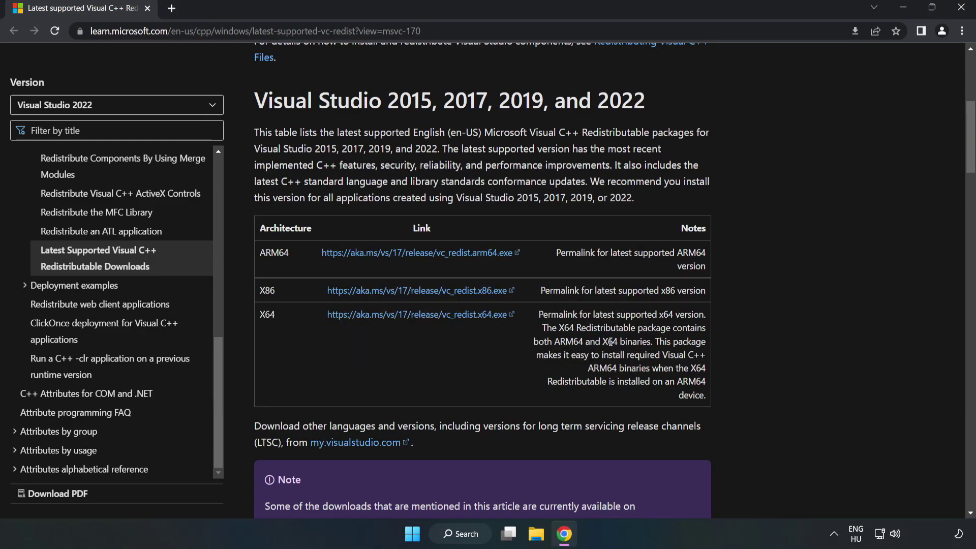
Close Chrome and show the Start menu's Sleep, Shut down and Restart options
click(962, 11)
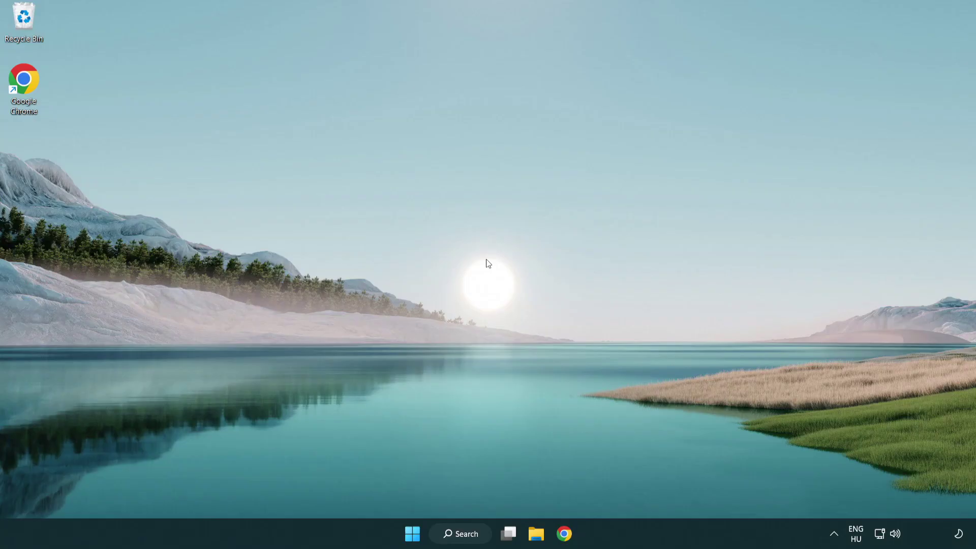
click(412, 534)
click(646, 491)
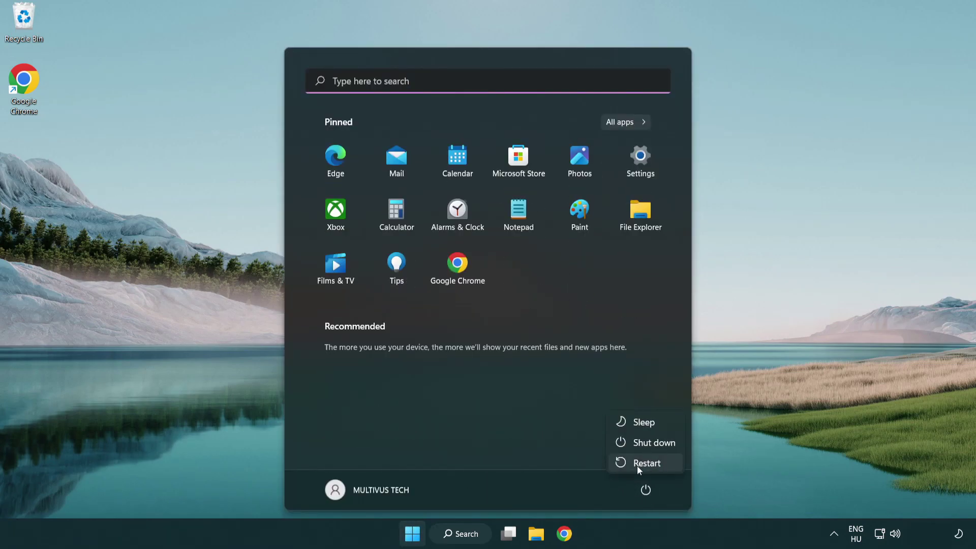